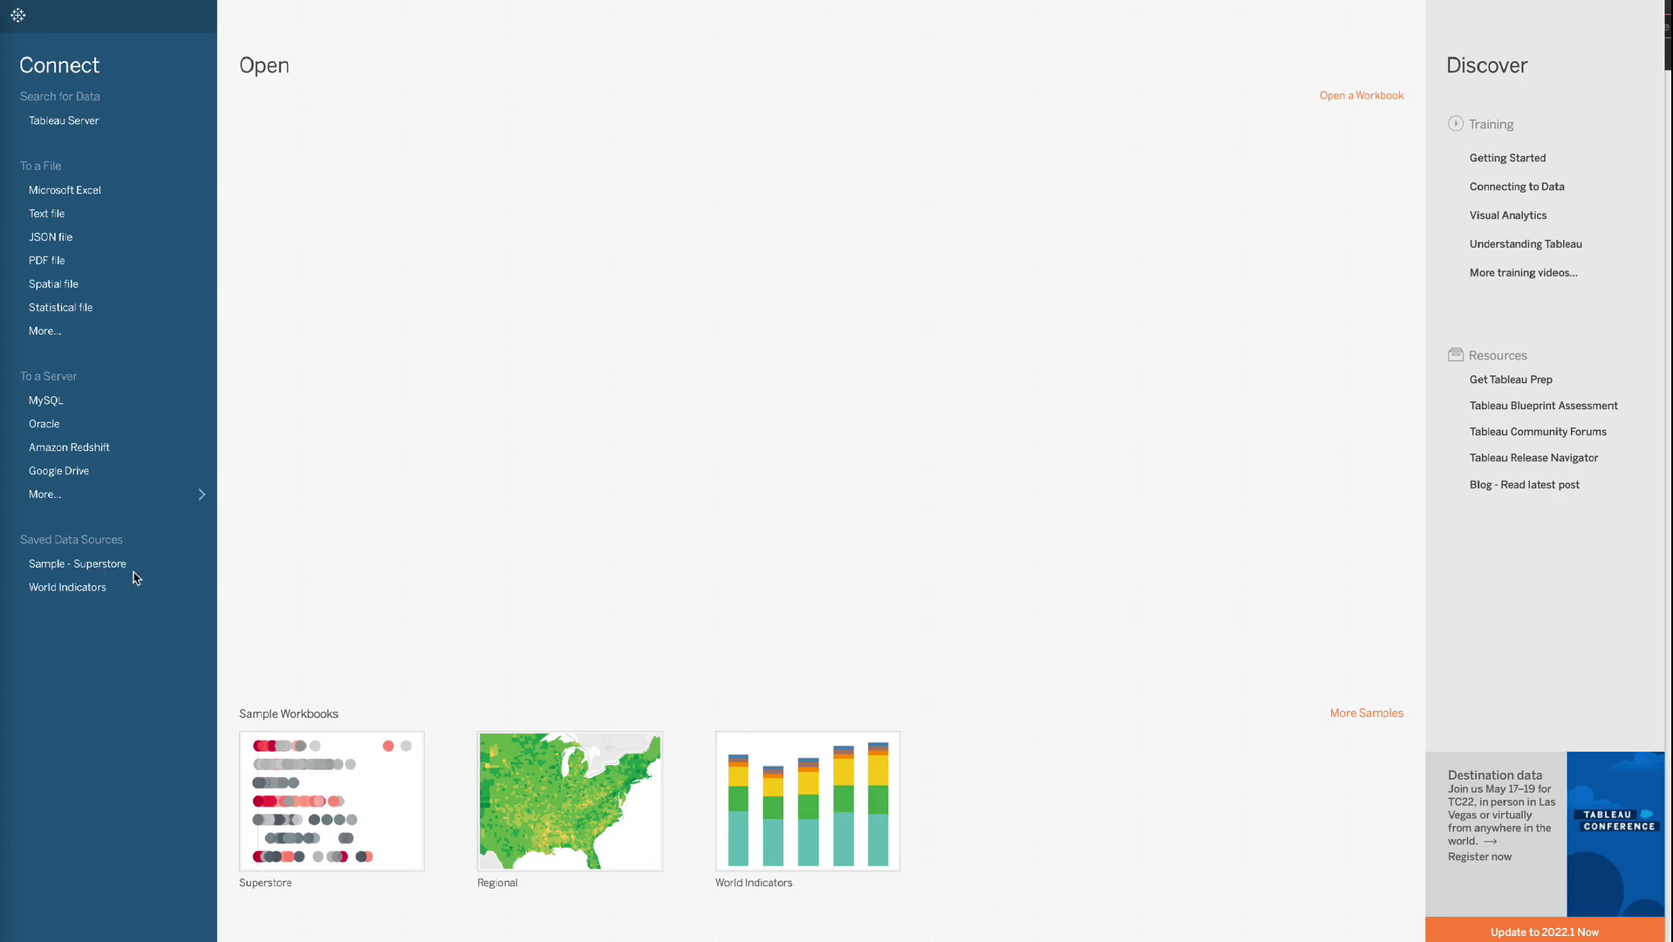
Open Sample - Superstore, review its Orders, People and Returns tables, then return to Sheet 1.
left_click(72, 567)
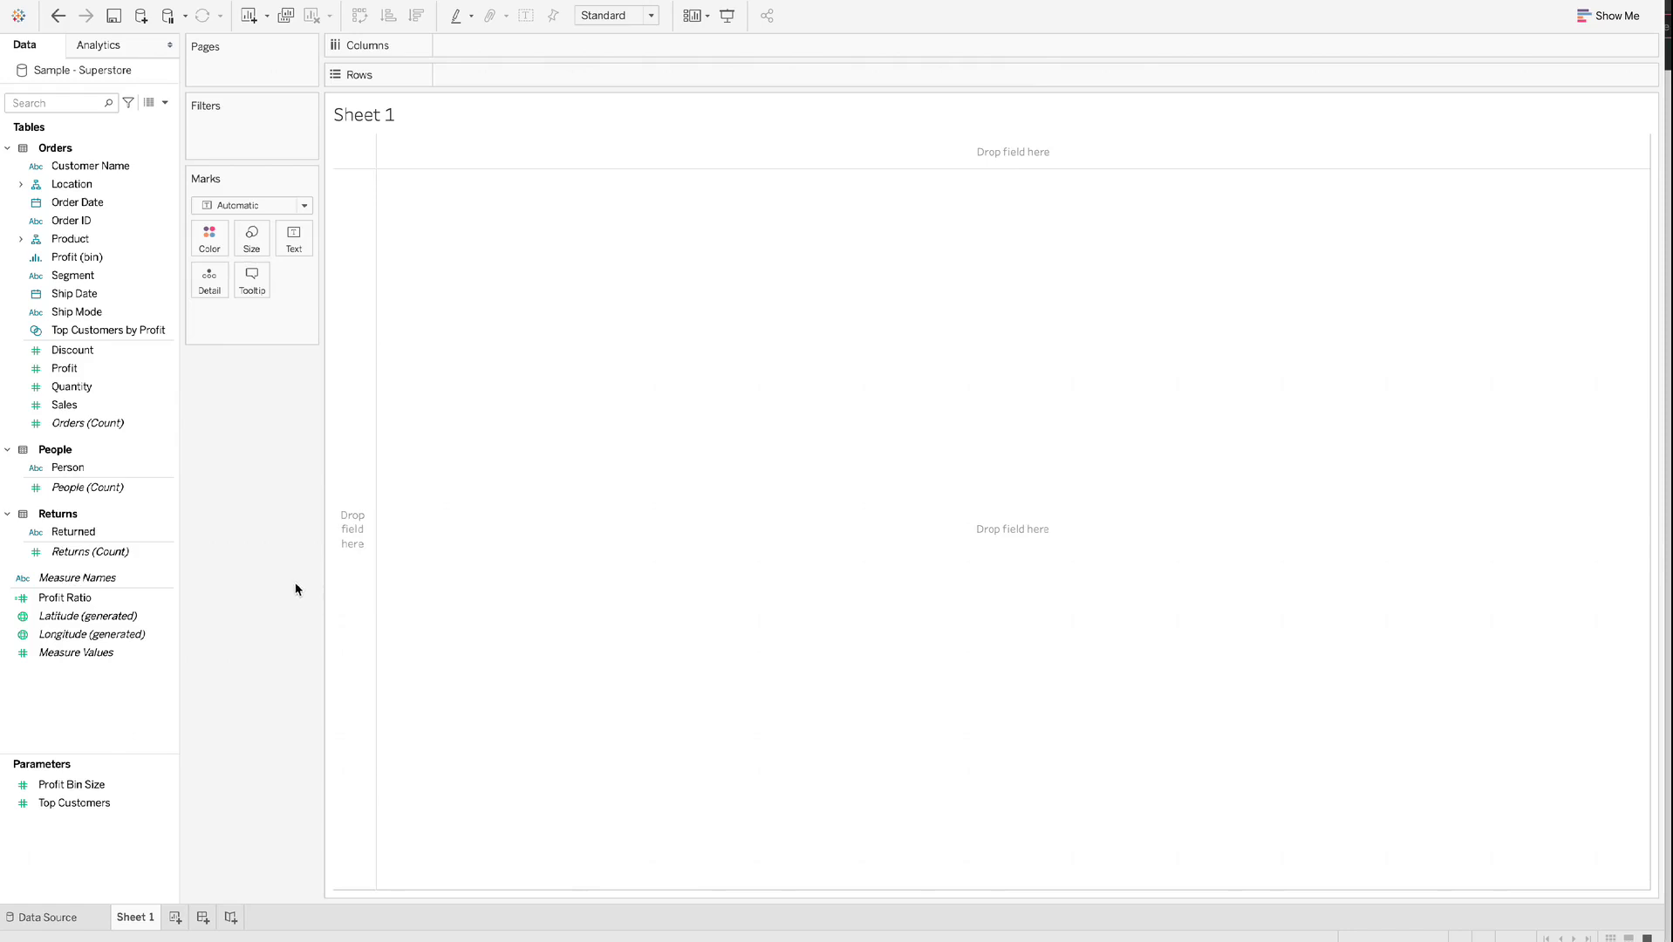
left_click(61, 918)
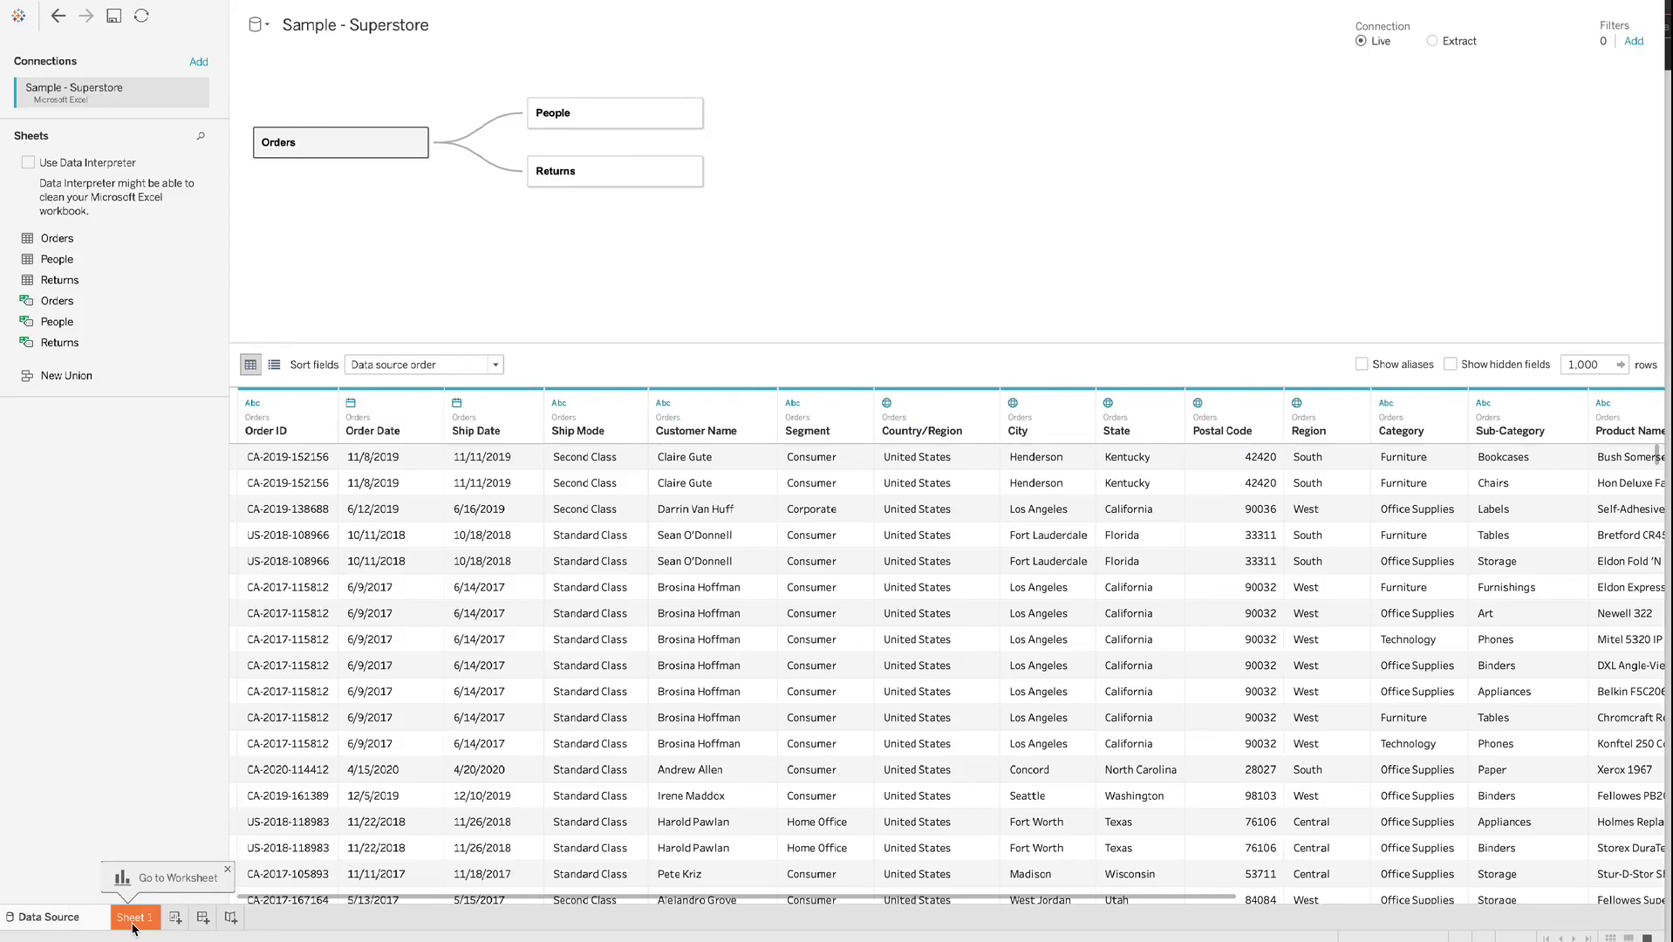
left_click(132, 918)
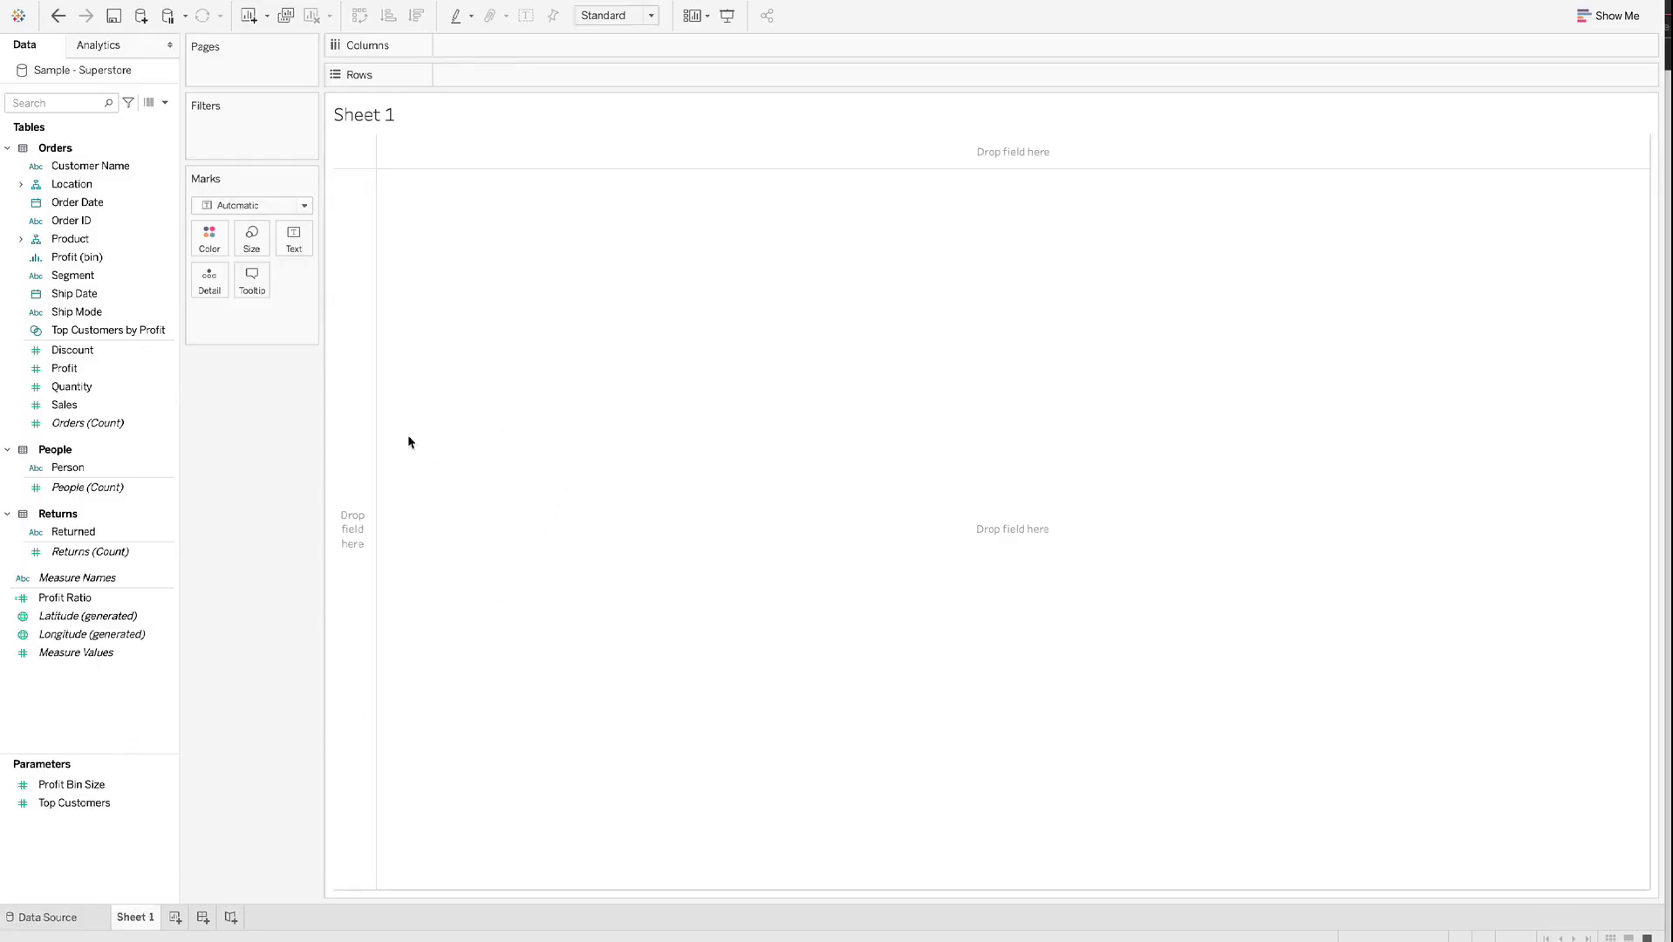
Plot SUM(Sales) against SUM(Quantity) with Order Date on Detail at exact Day level.
left_click_drag(81, 388, 533, 42)
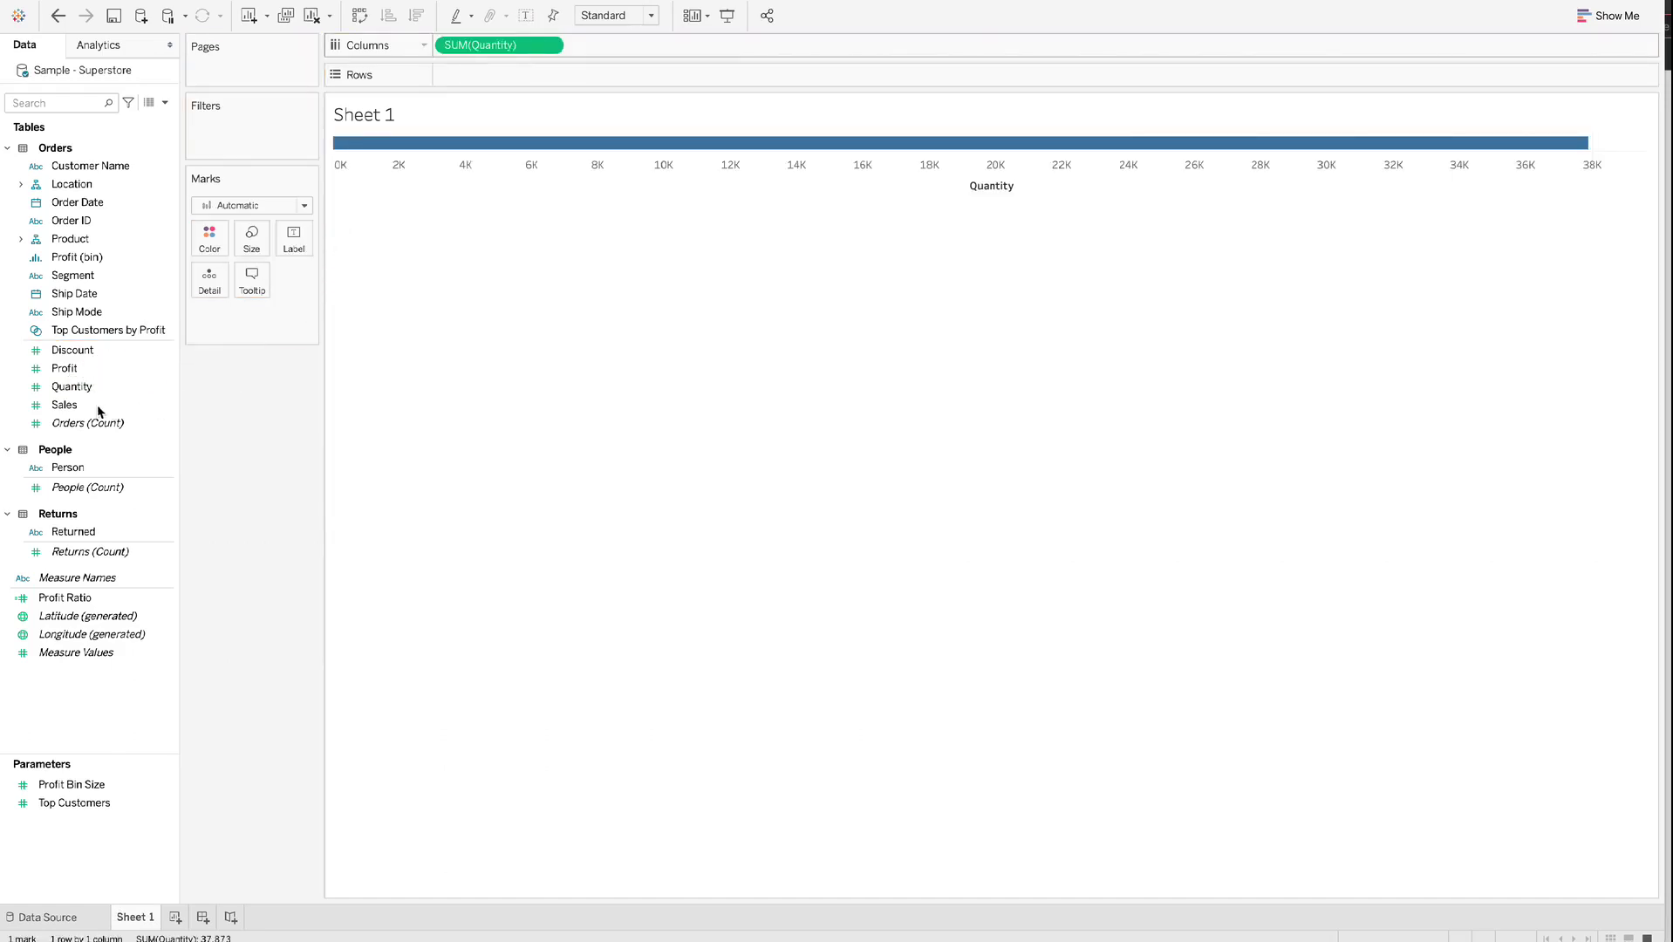
left_click_drag(98, 411, 515, 82)
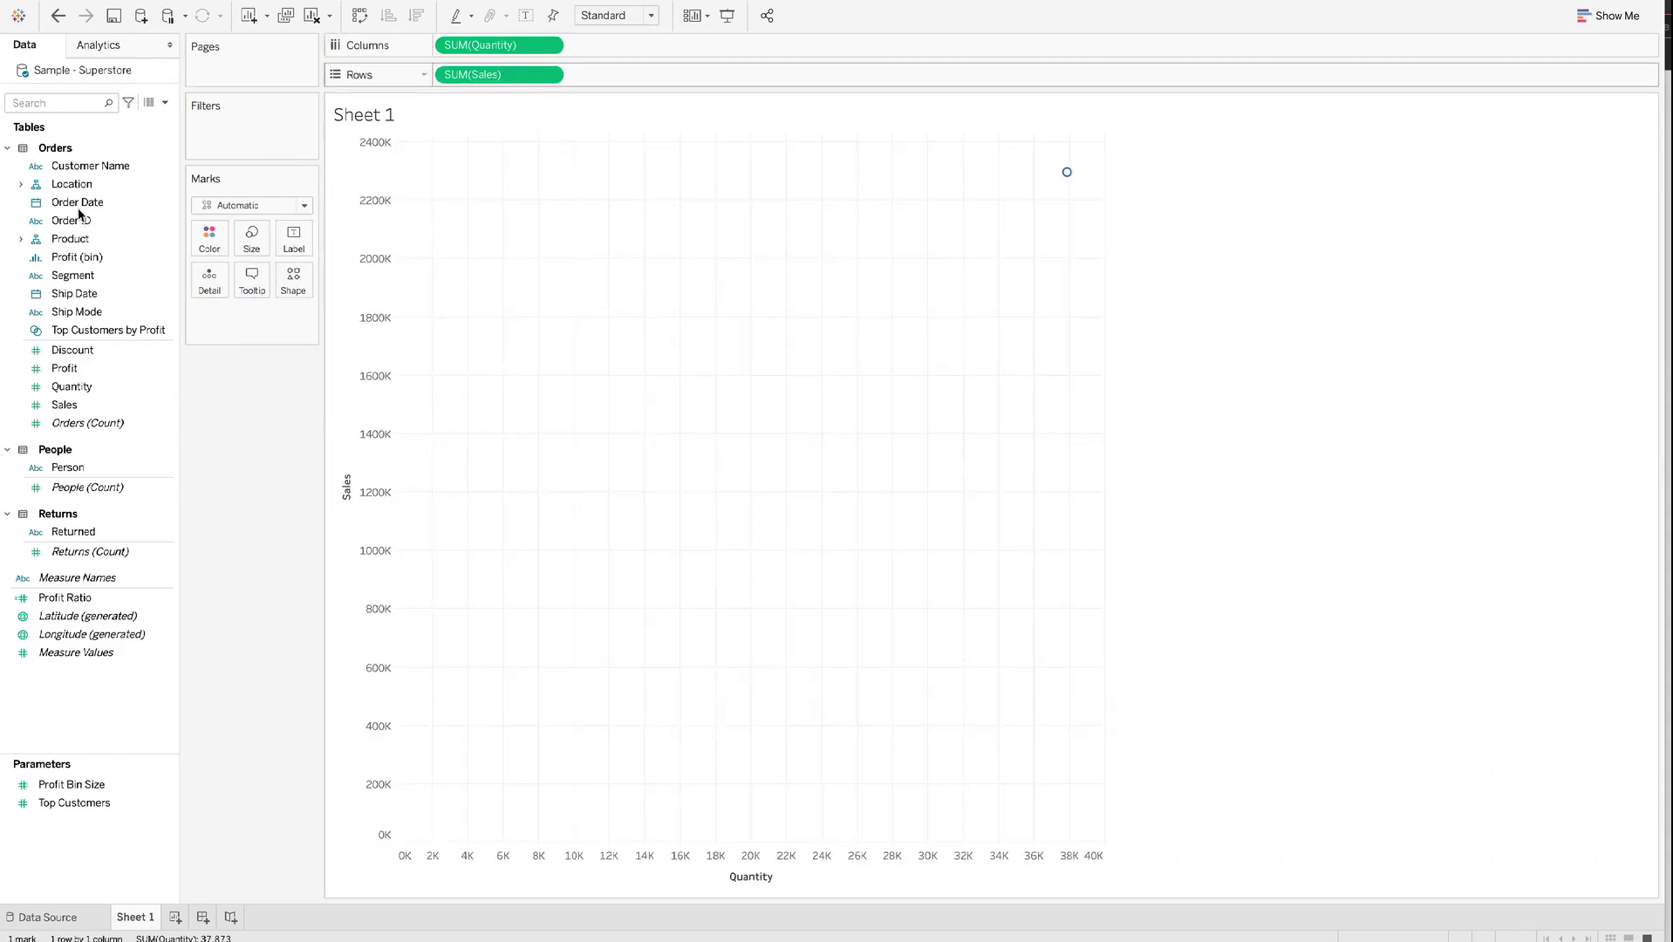
left_click_drag(78, 204, 206, 288)
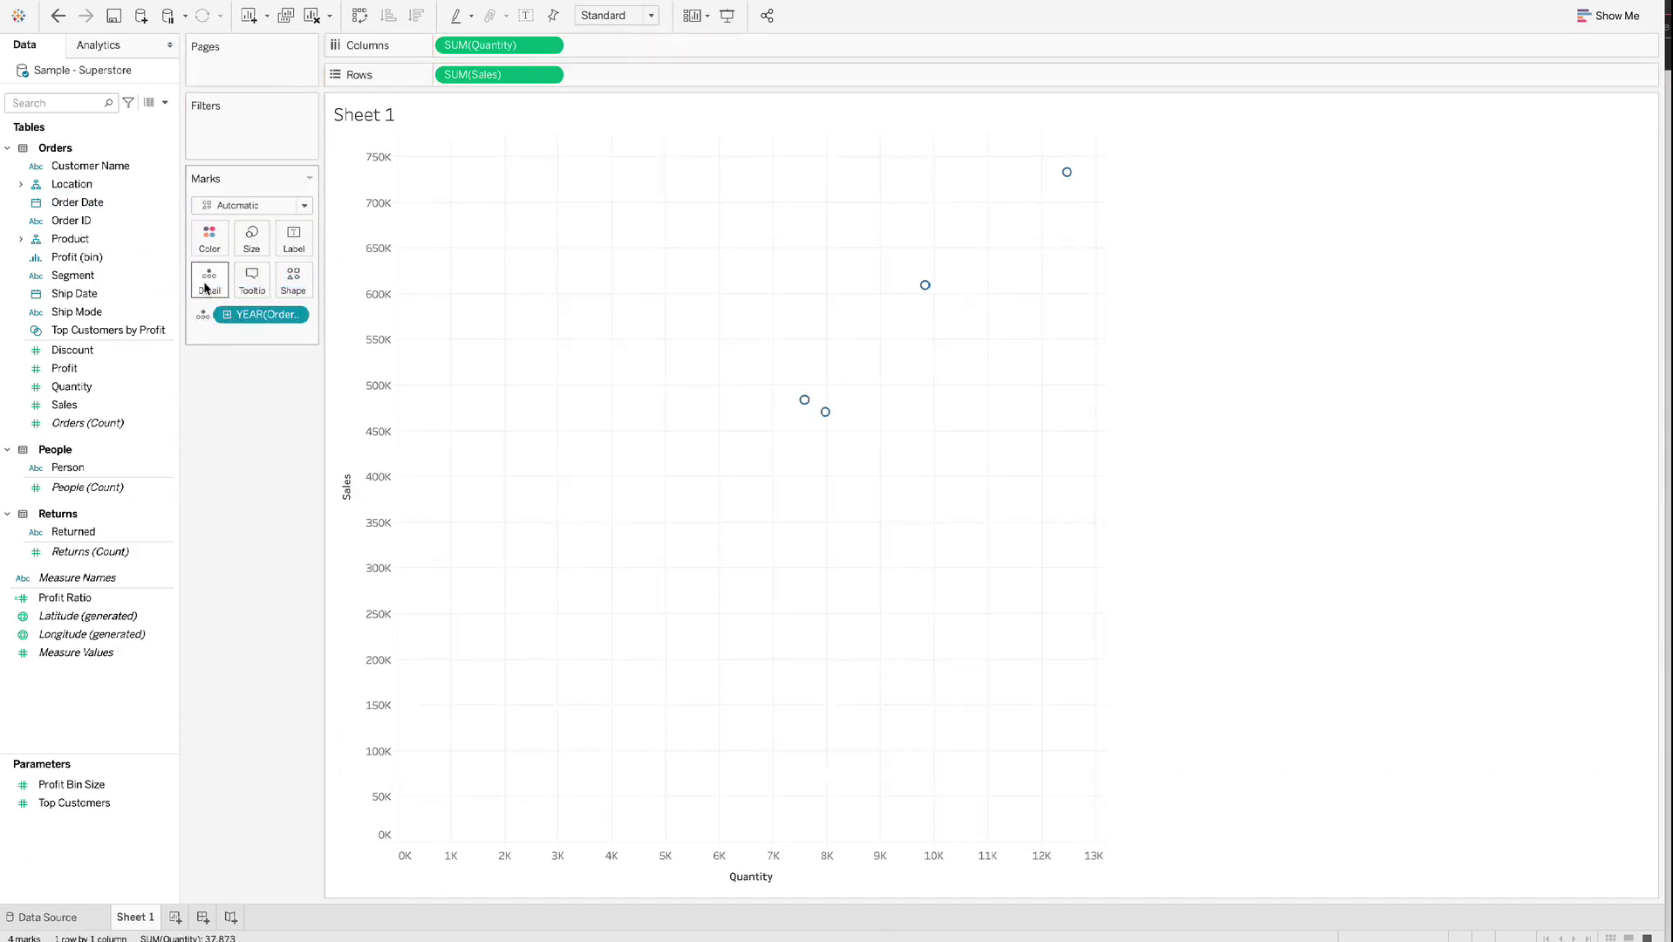
left_click(297, 317)
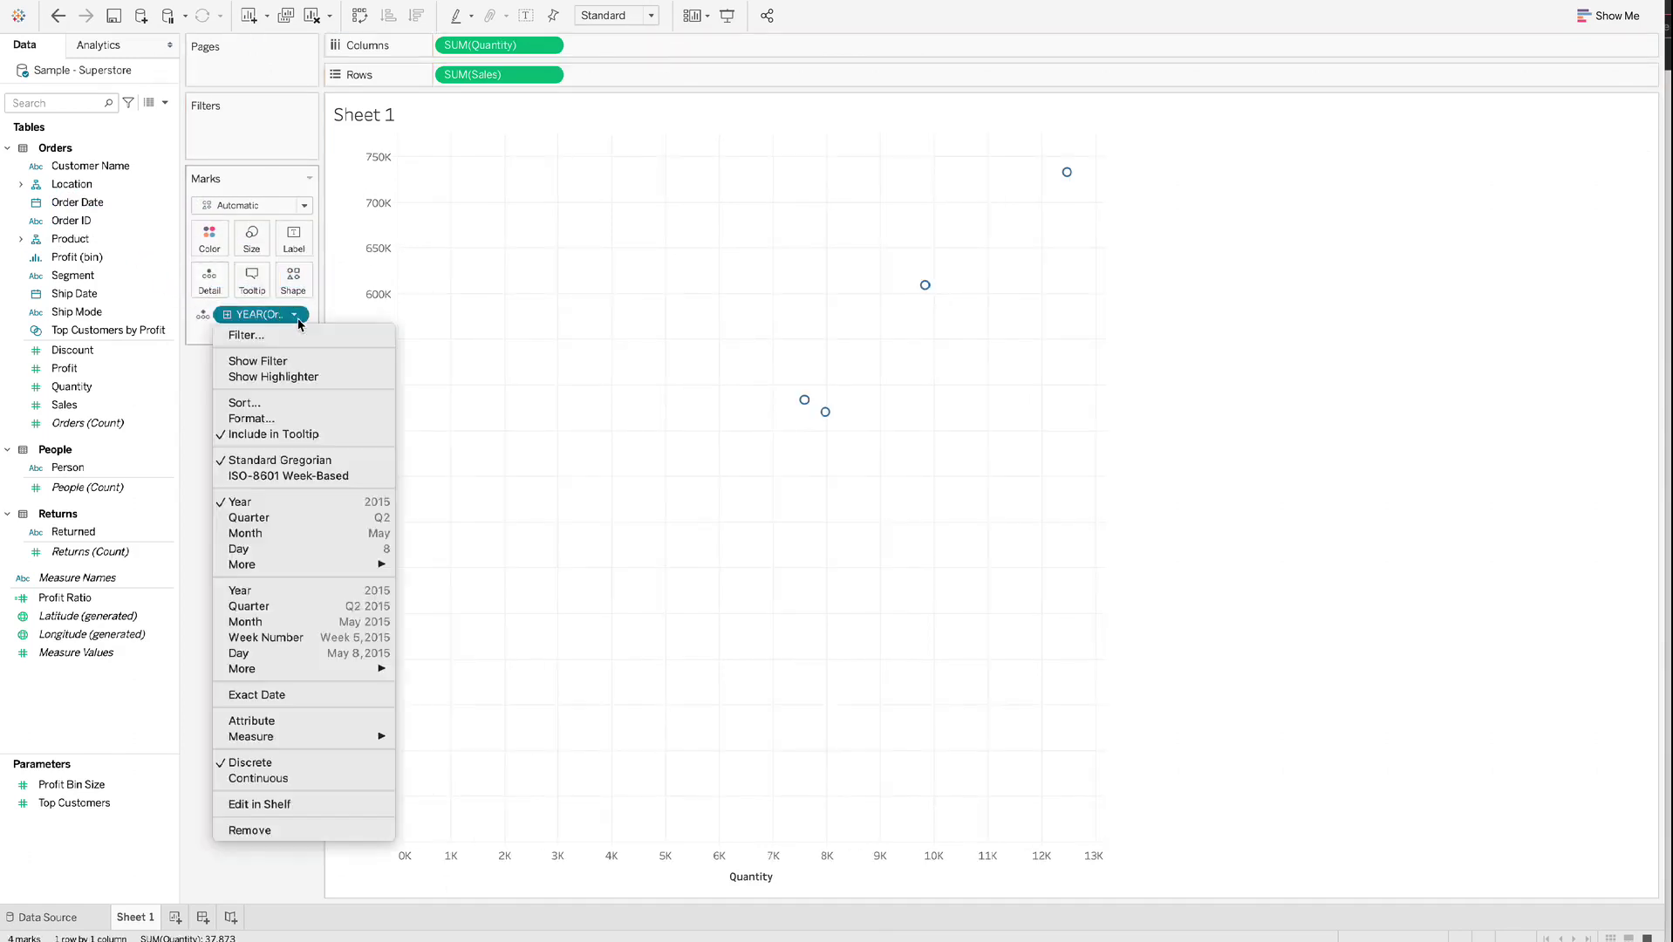
left_click(295, 656)
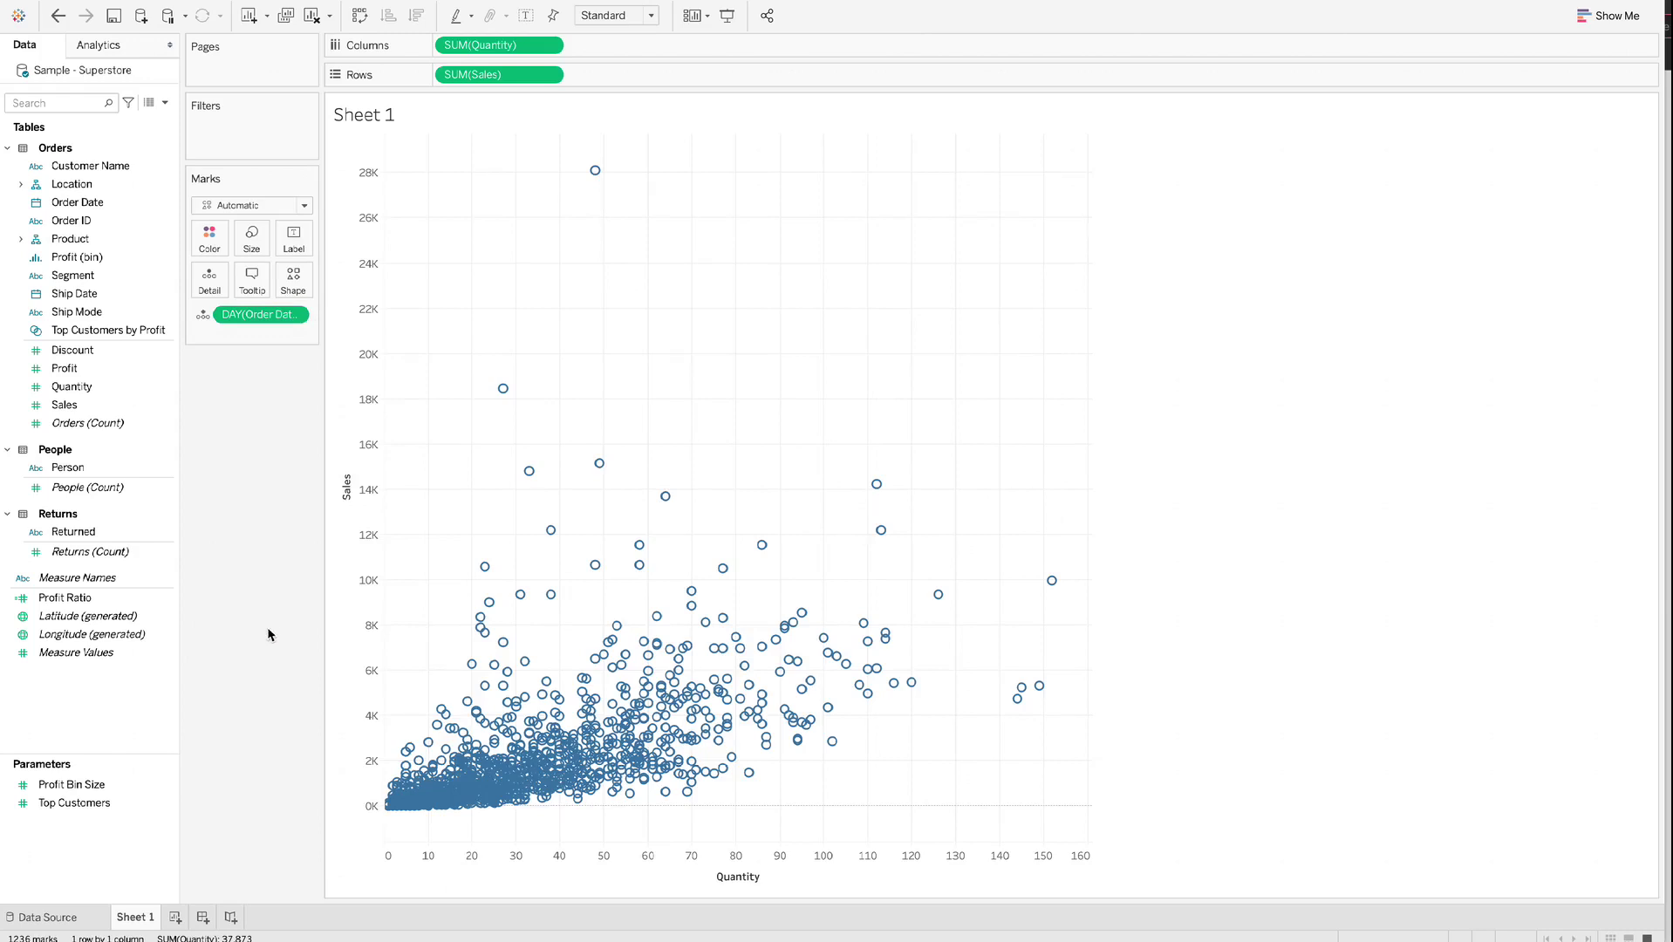
Switch the marks to filled circles and colour them by Location's Region field.
left_click(305, 206)
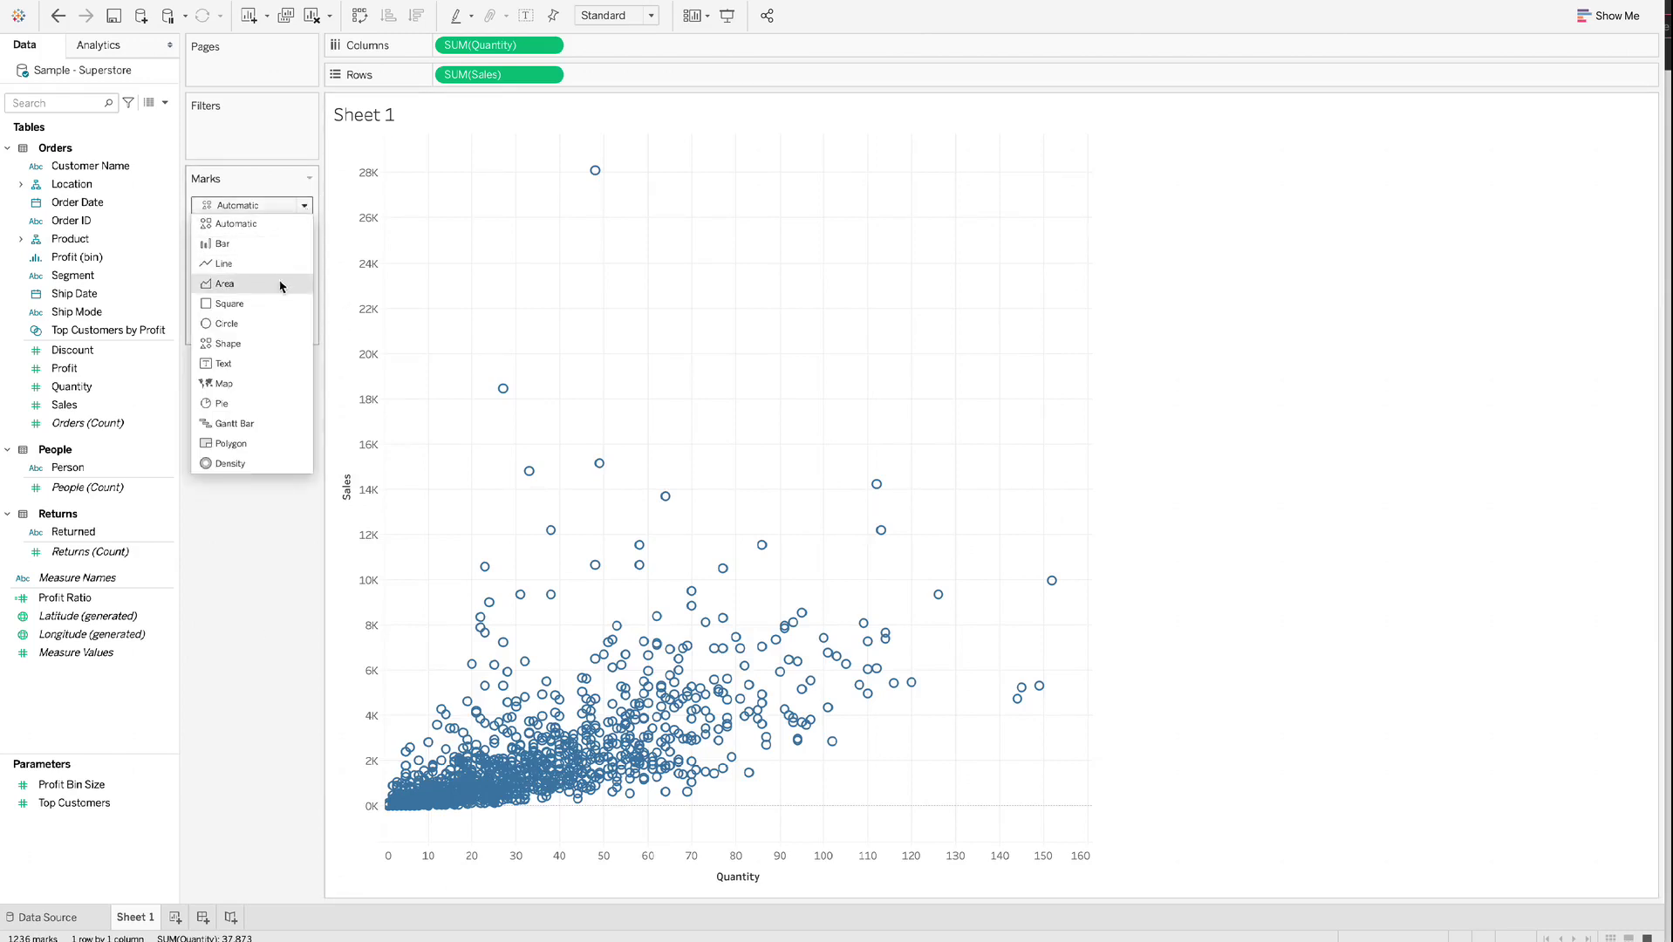
left_click(270, 324)
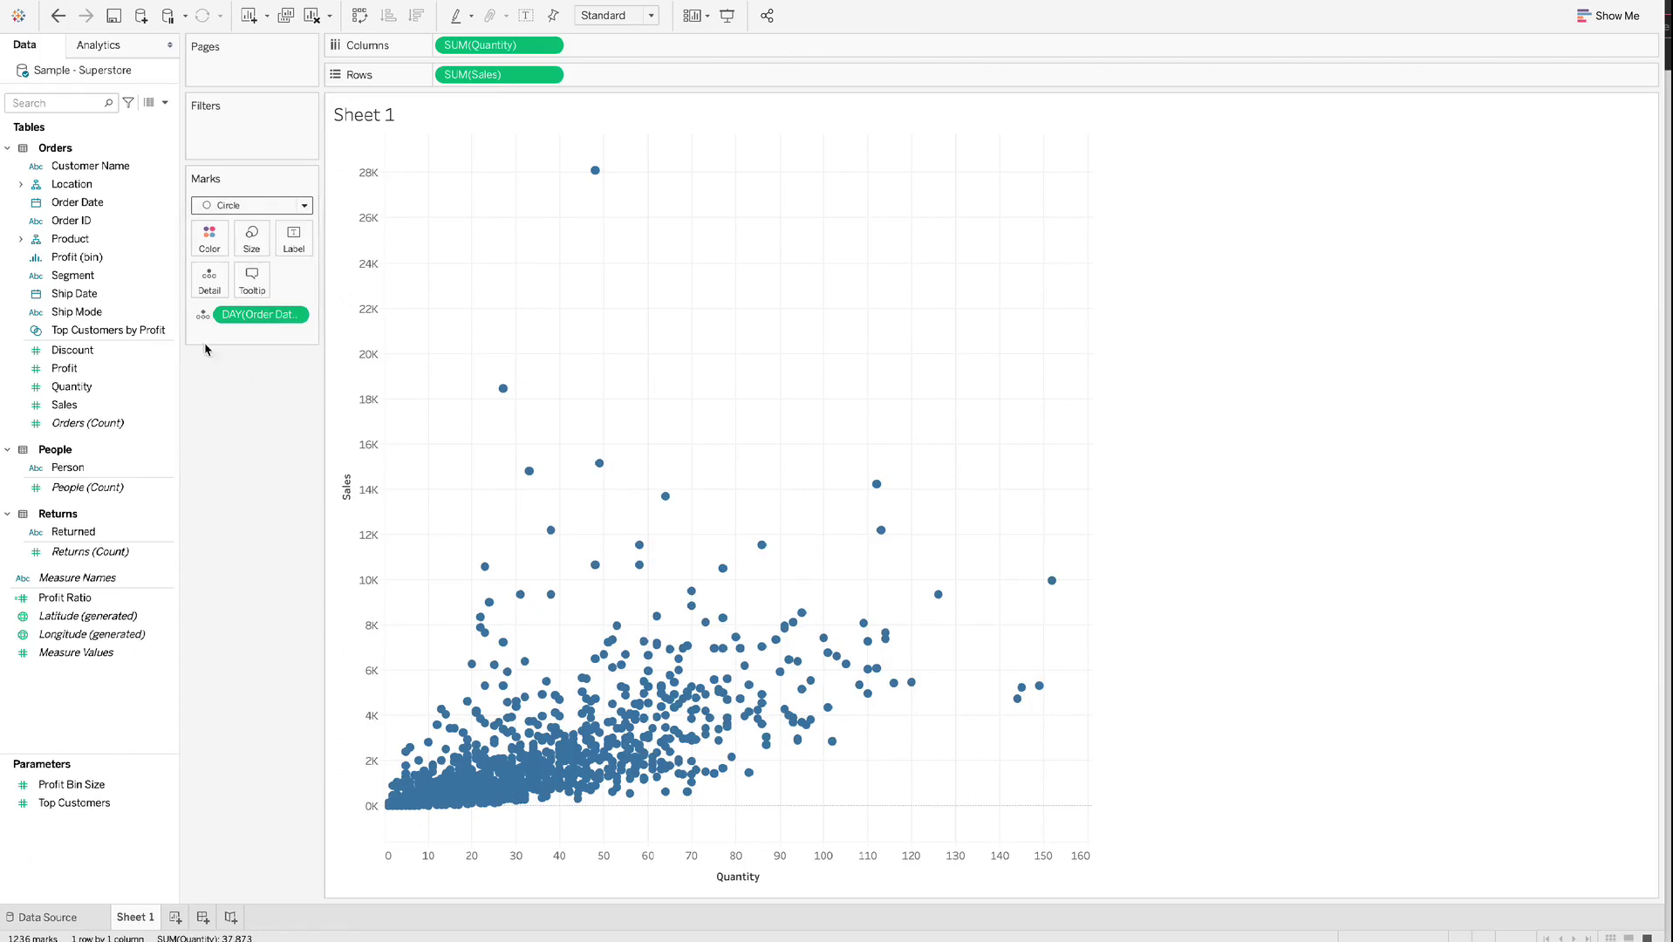
left_click(21, 186)
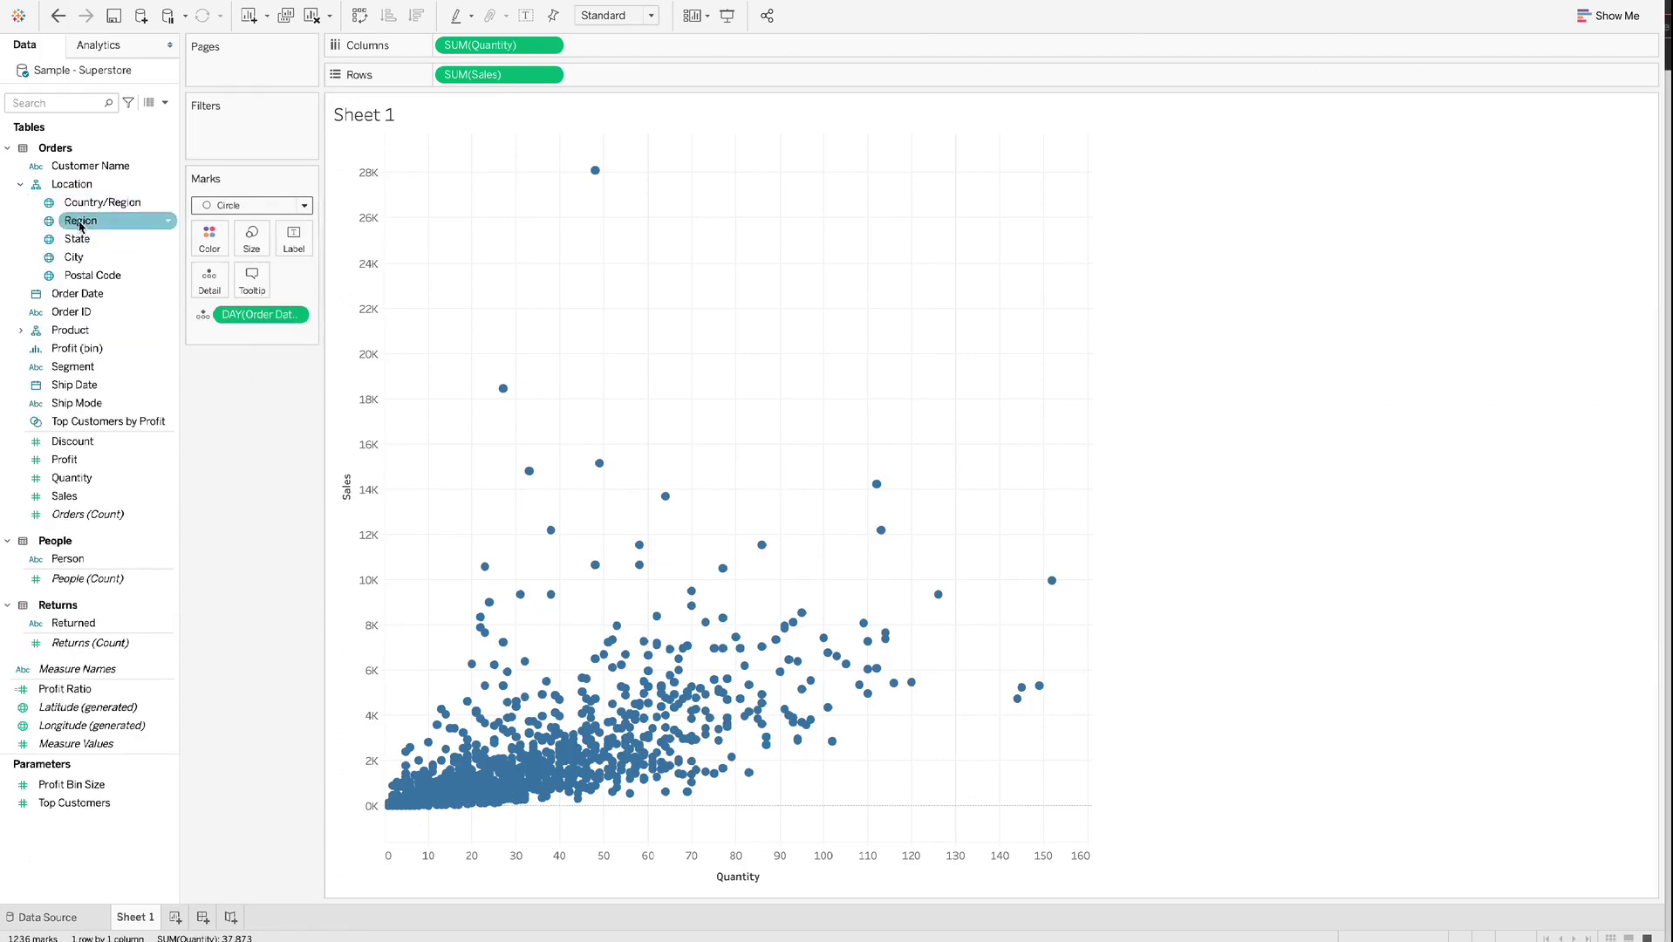
left_click_drag(81, 221, 214, 246)
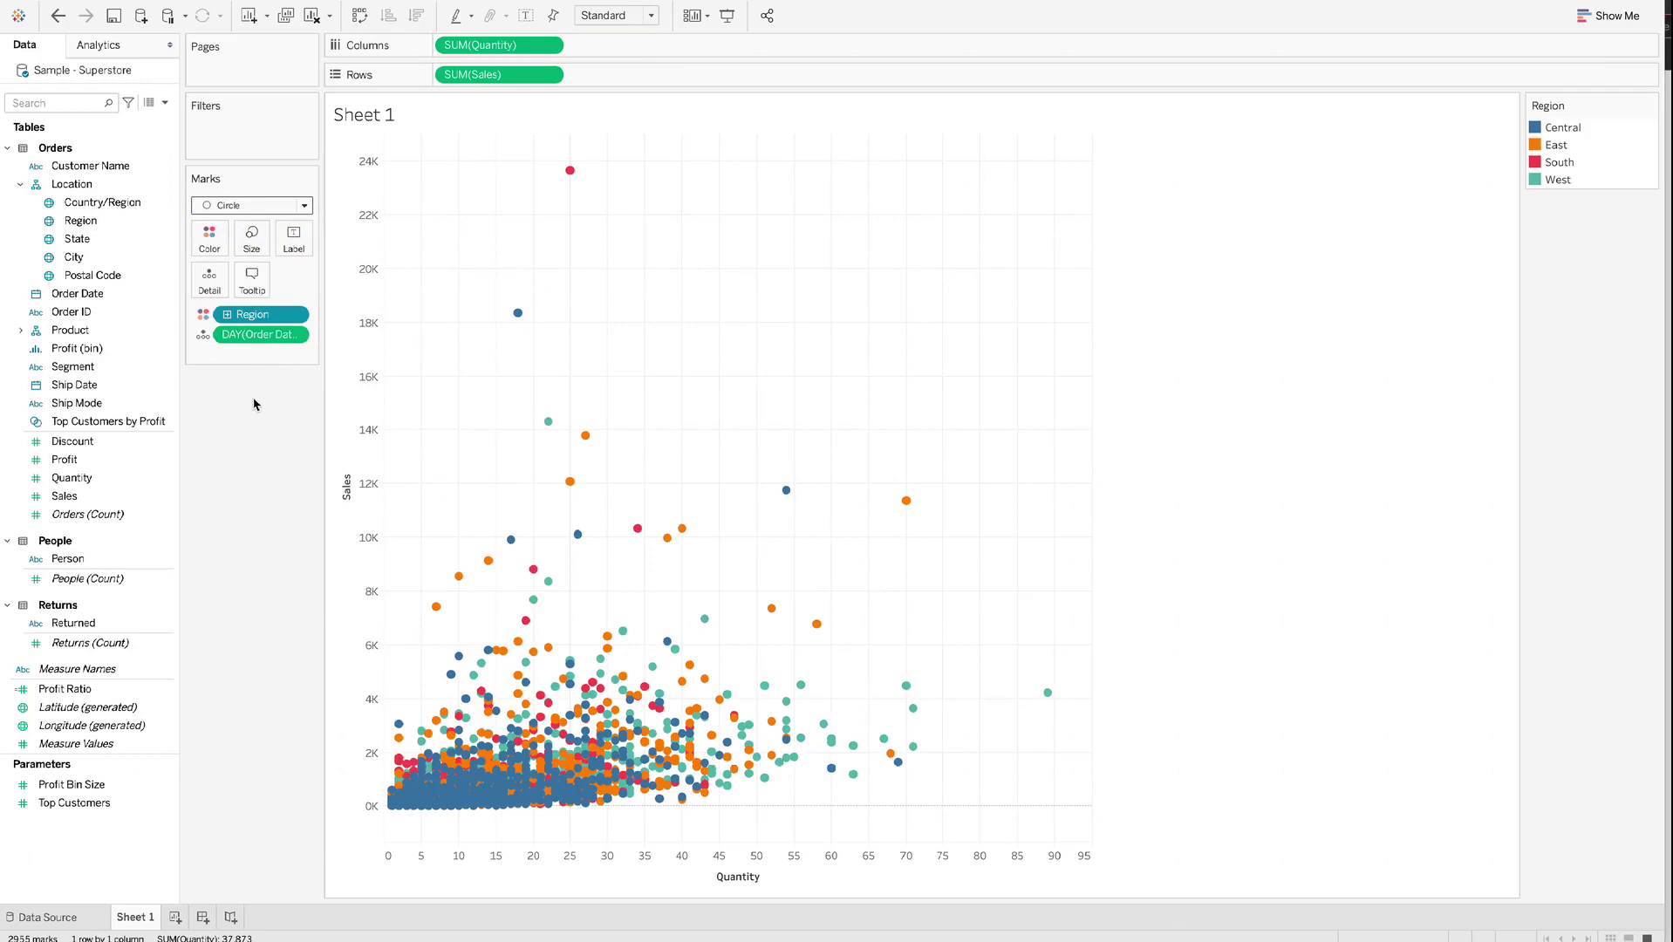
Set the Region-coloured circles' opacity to 50%.
left_click(209, 237)
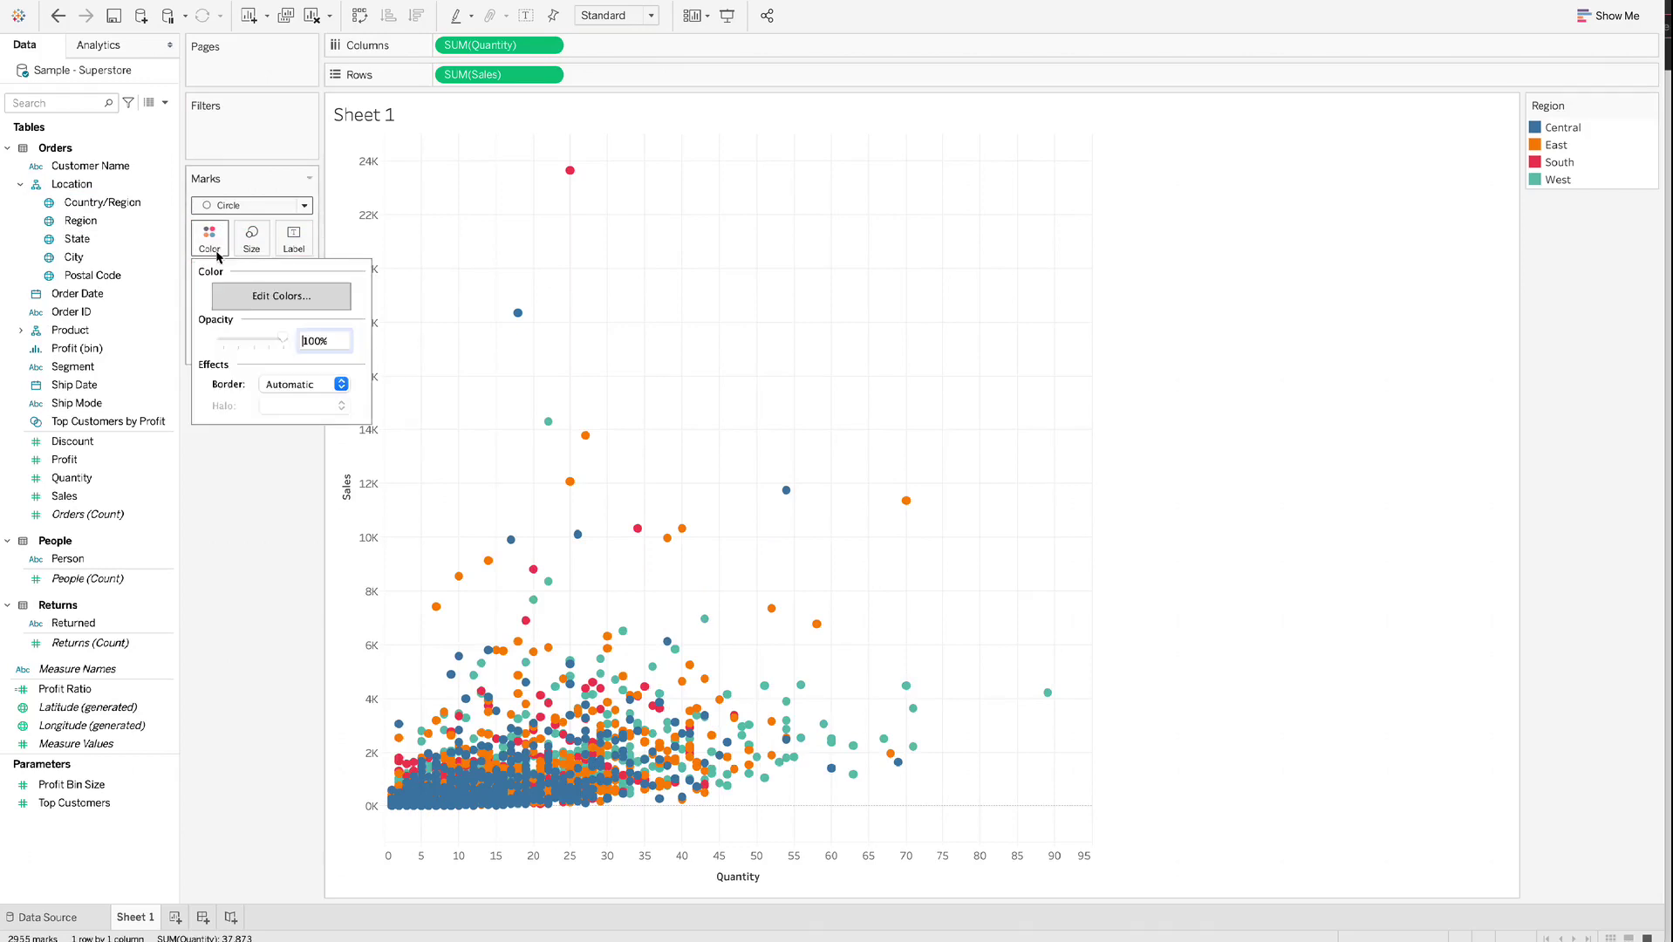
double_click(302, 340)
type("50")
key("Return")
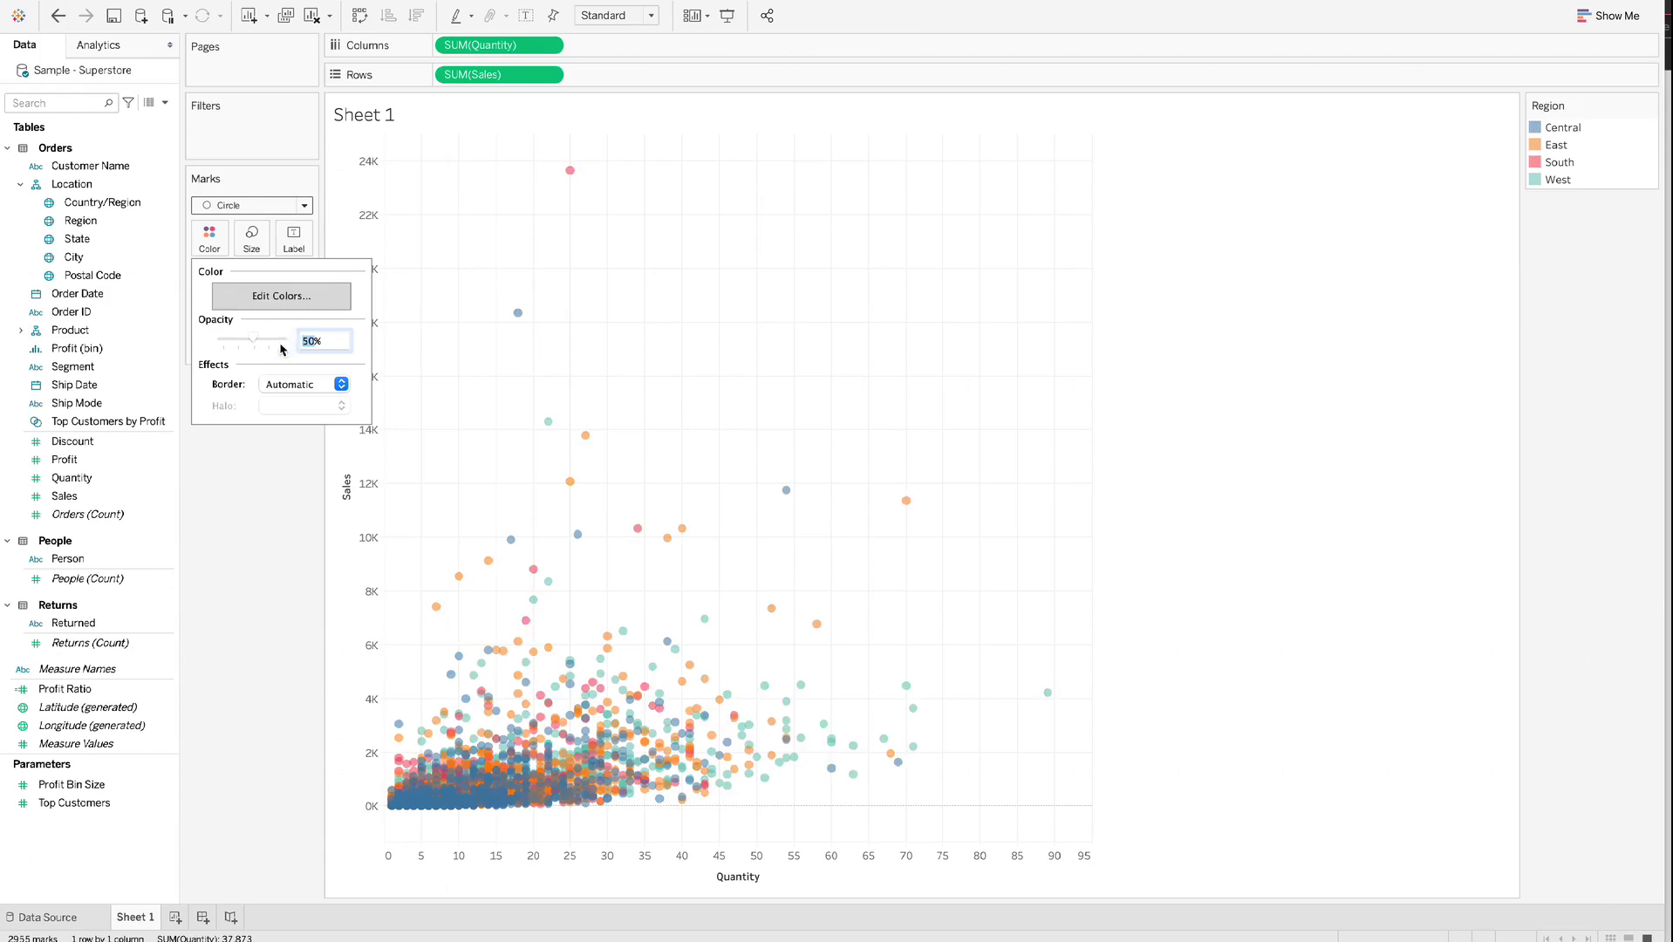
left_click(249, 488)
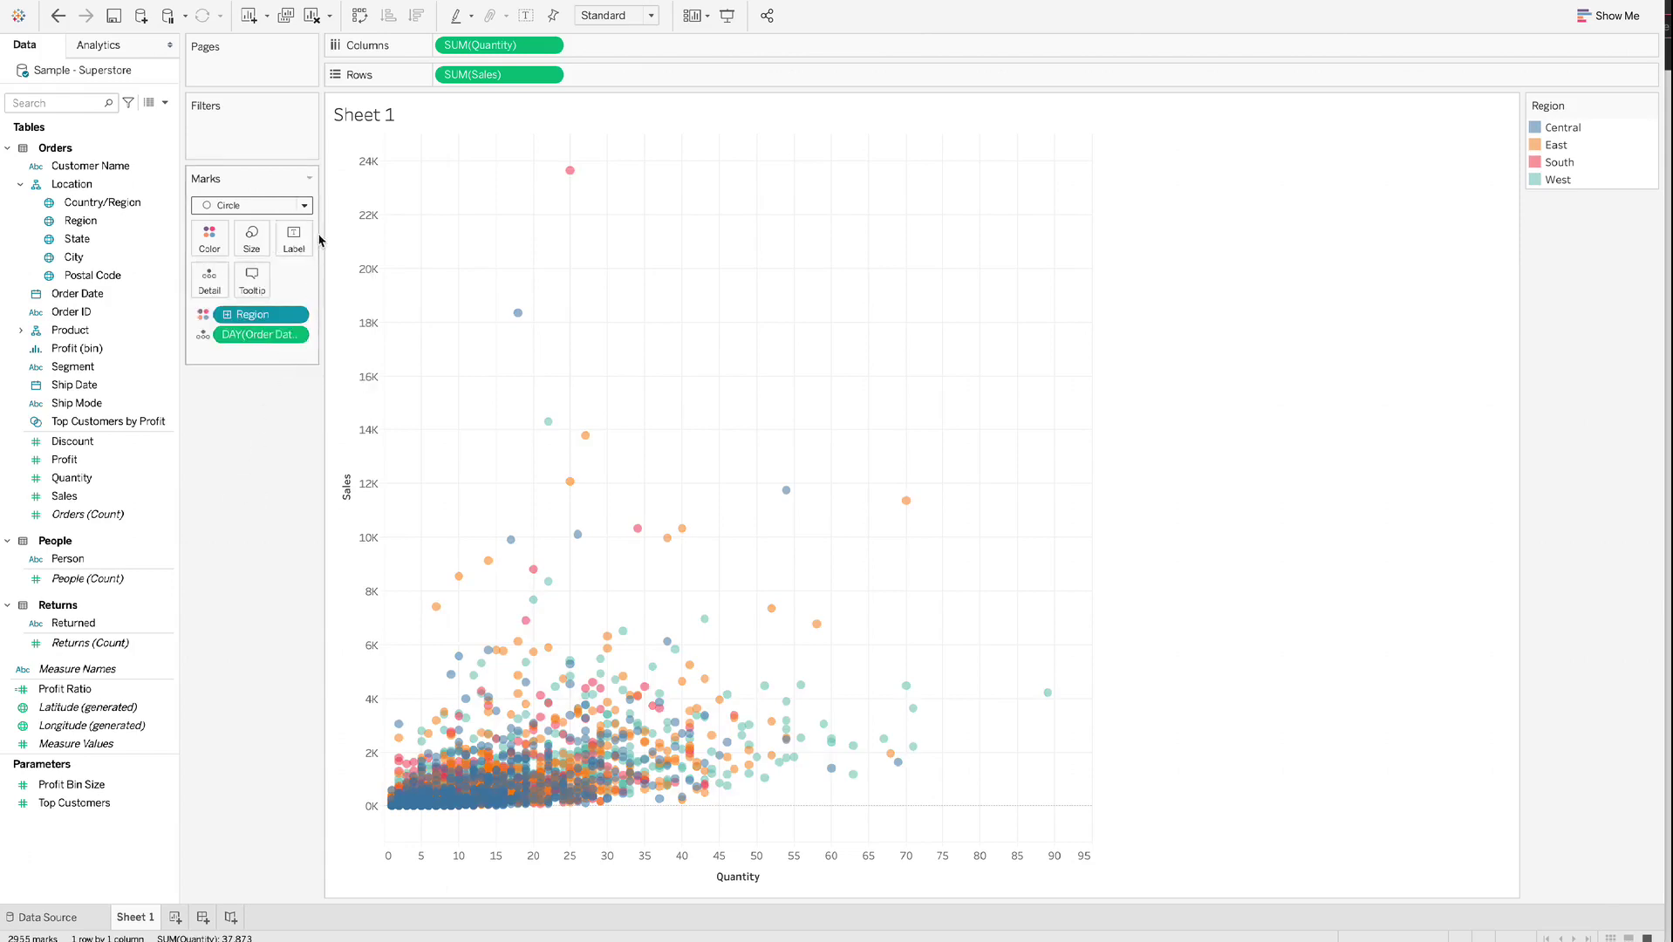
Size the circles by SUM(Discount) and nudge the overall mark size slightly larger.
left_click(111, 425)
left_click(88, 441)
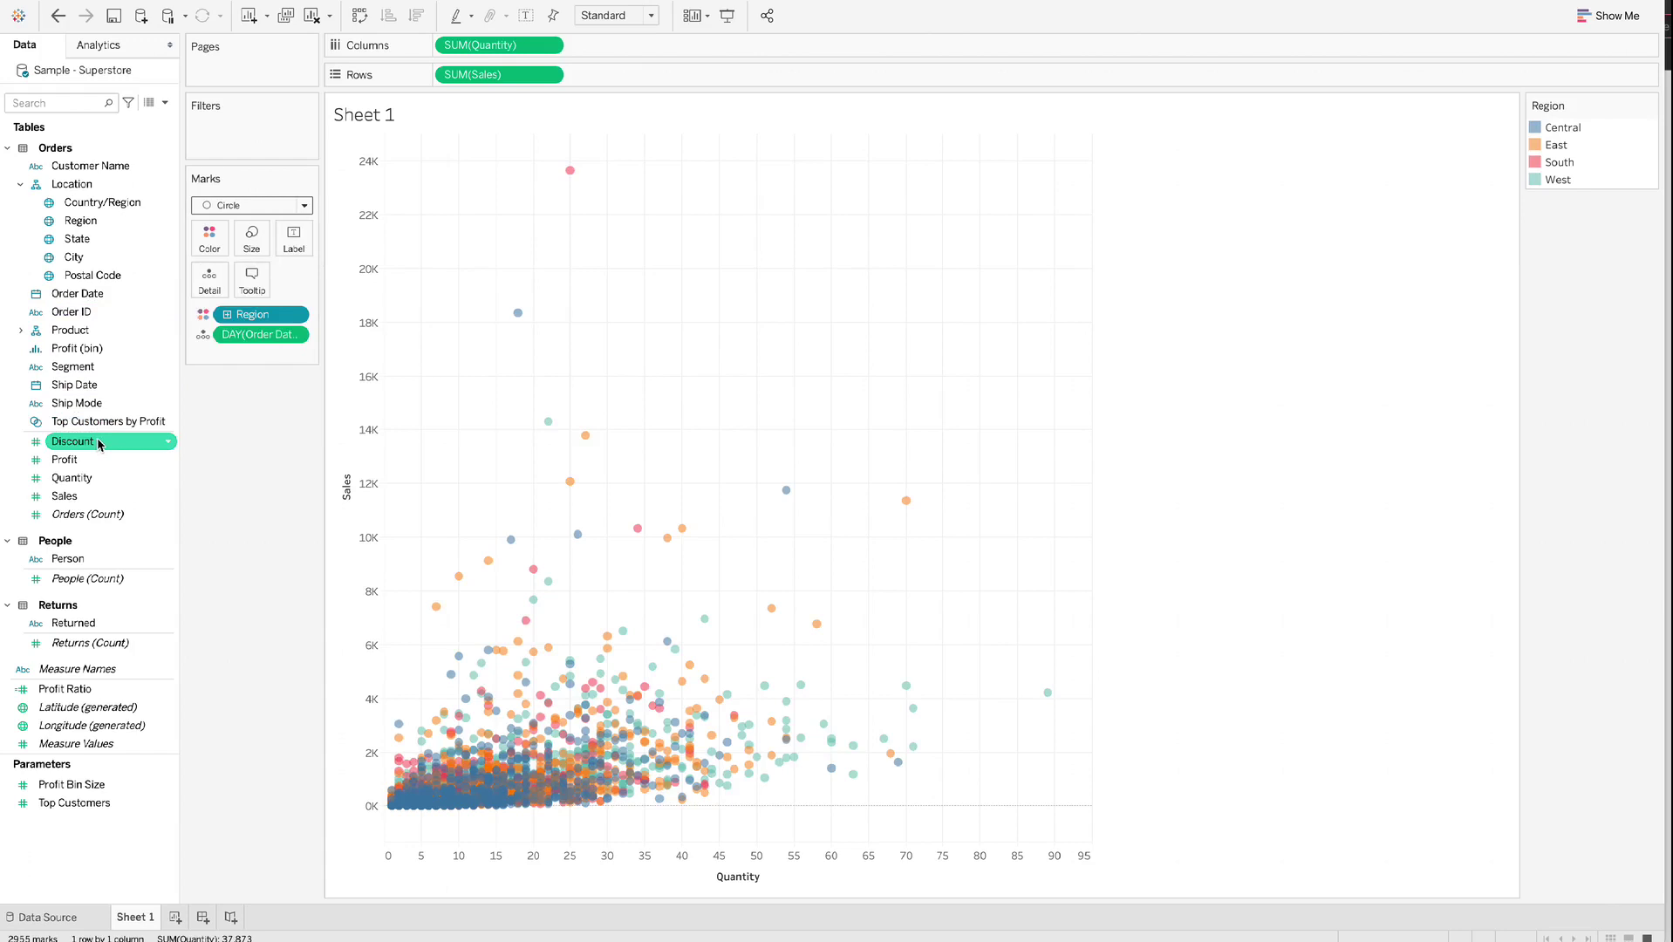
left_click_drag(102, 440, 251, 237)
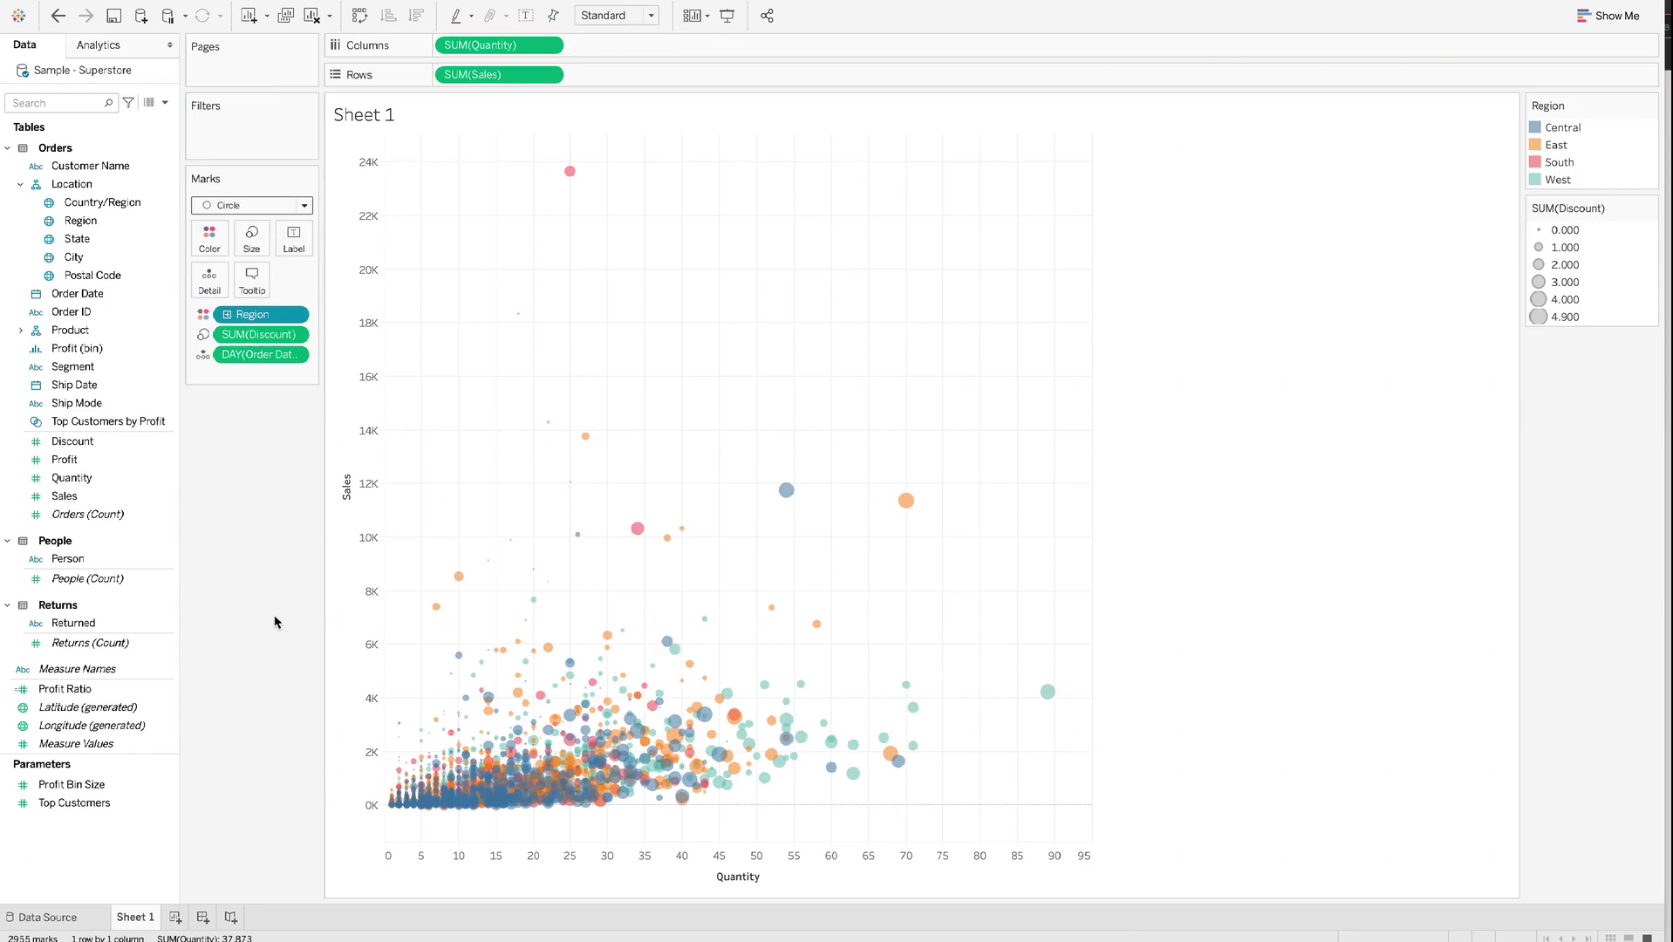
left_click(251, 236)
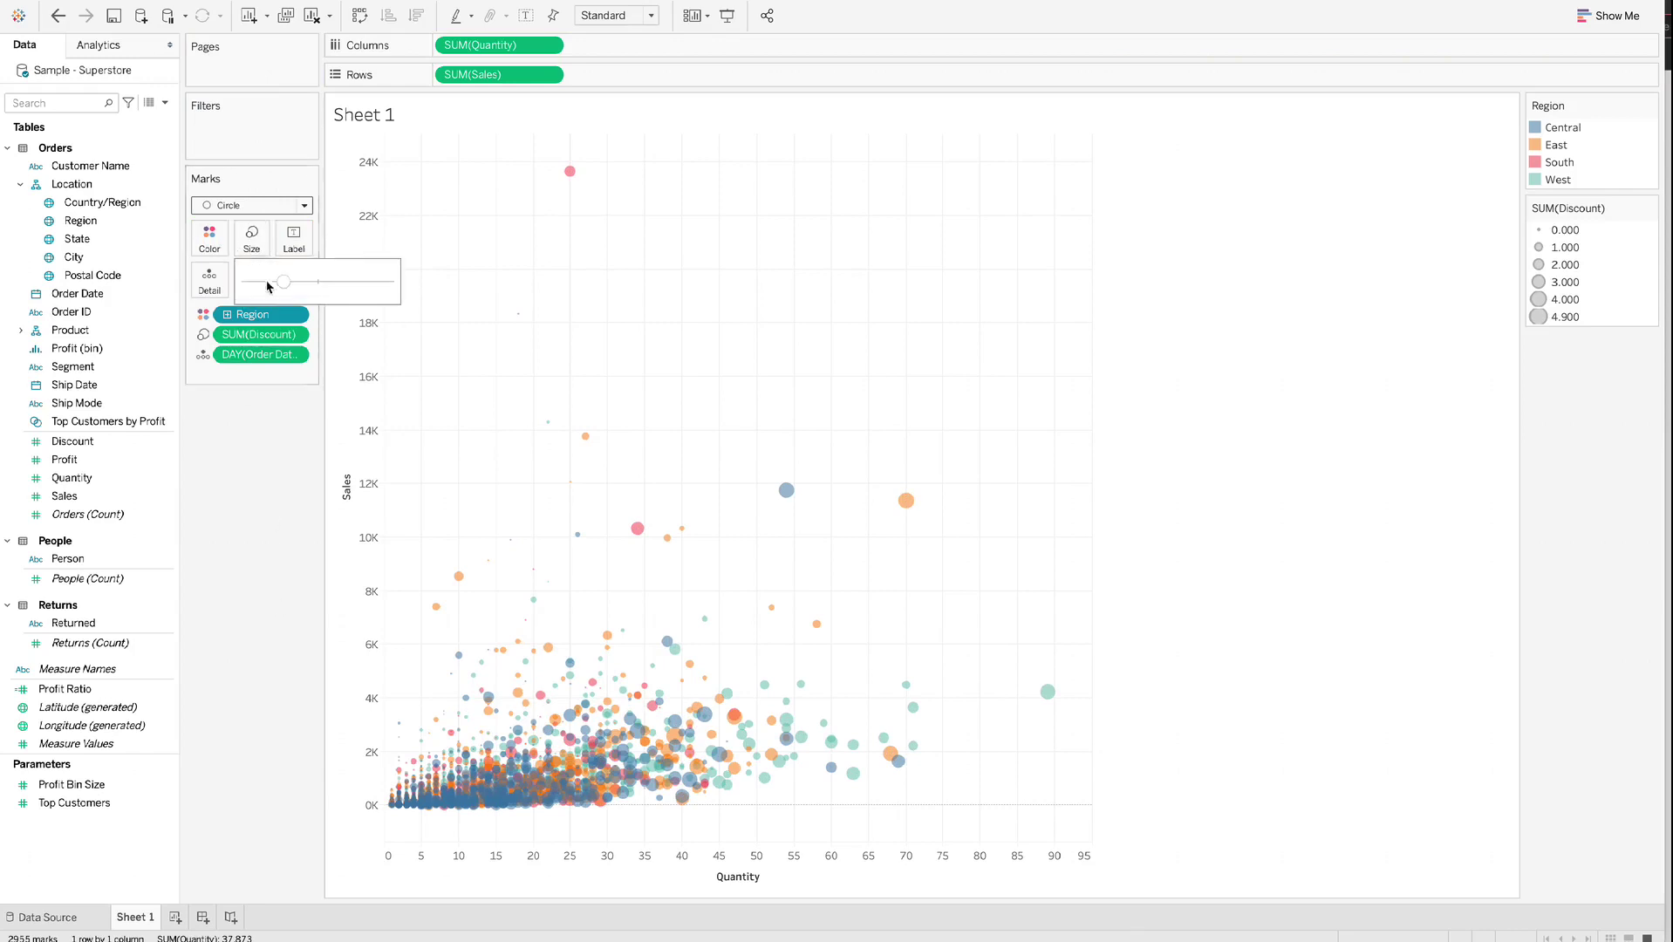
left_click_drag(284, 281, 292, 282)
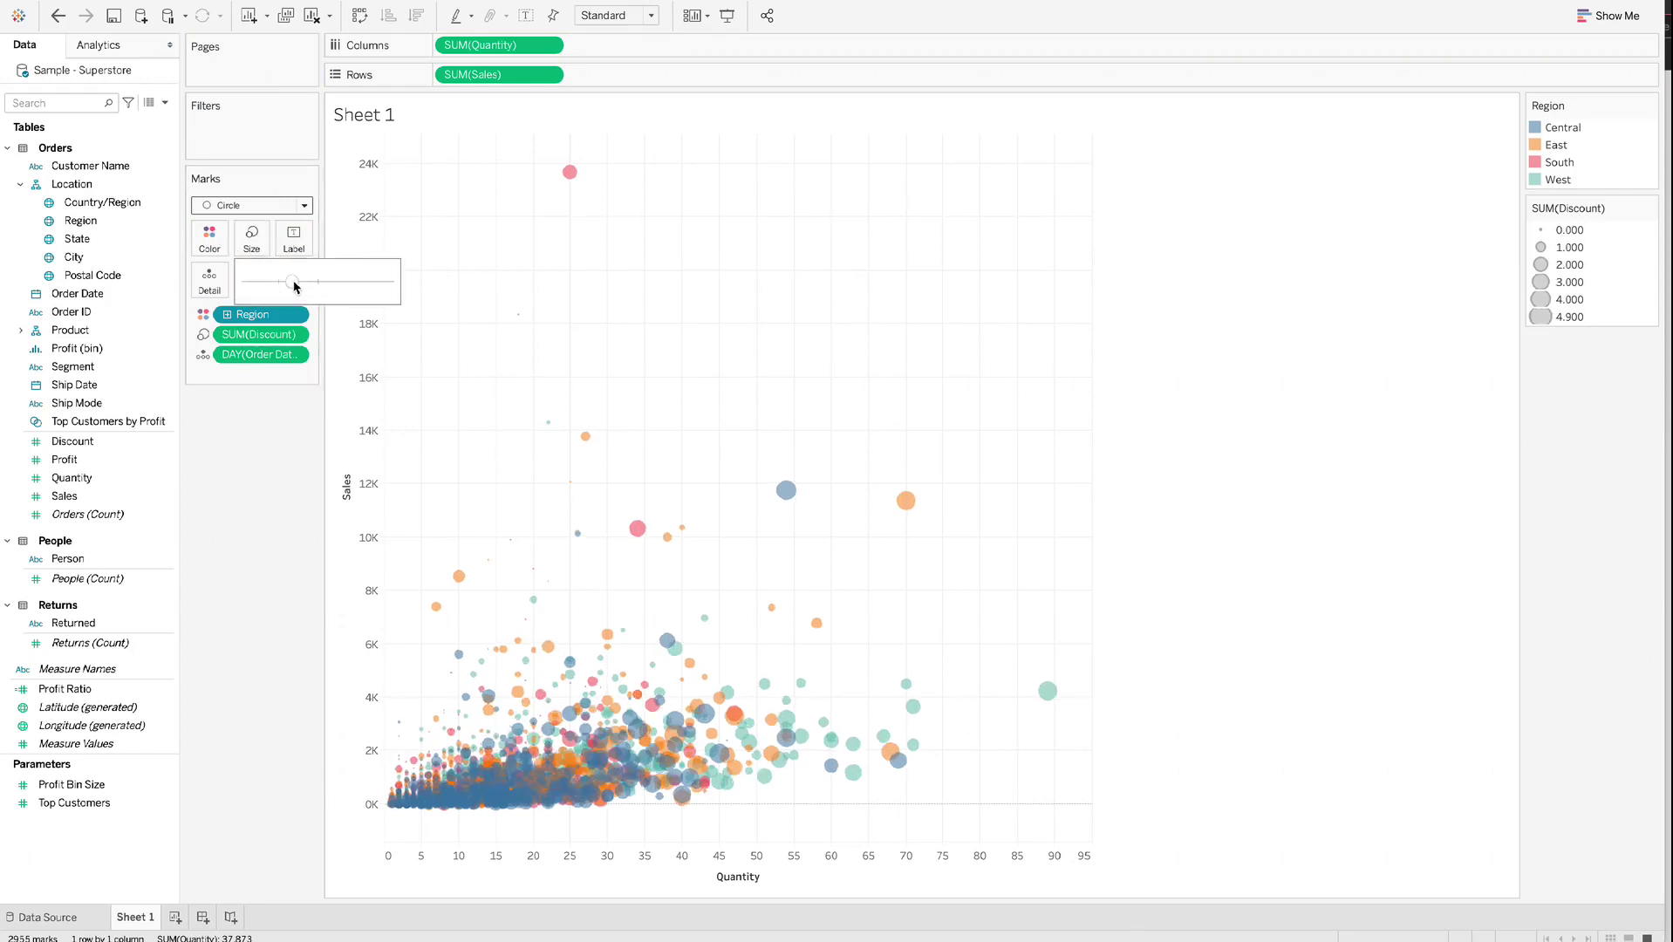
Show linear trend lines for the Central, East, South and West regions.
left_click(859, 416)
right_click(859, 416)
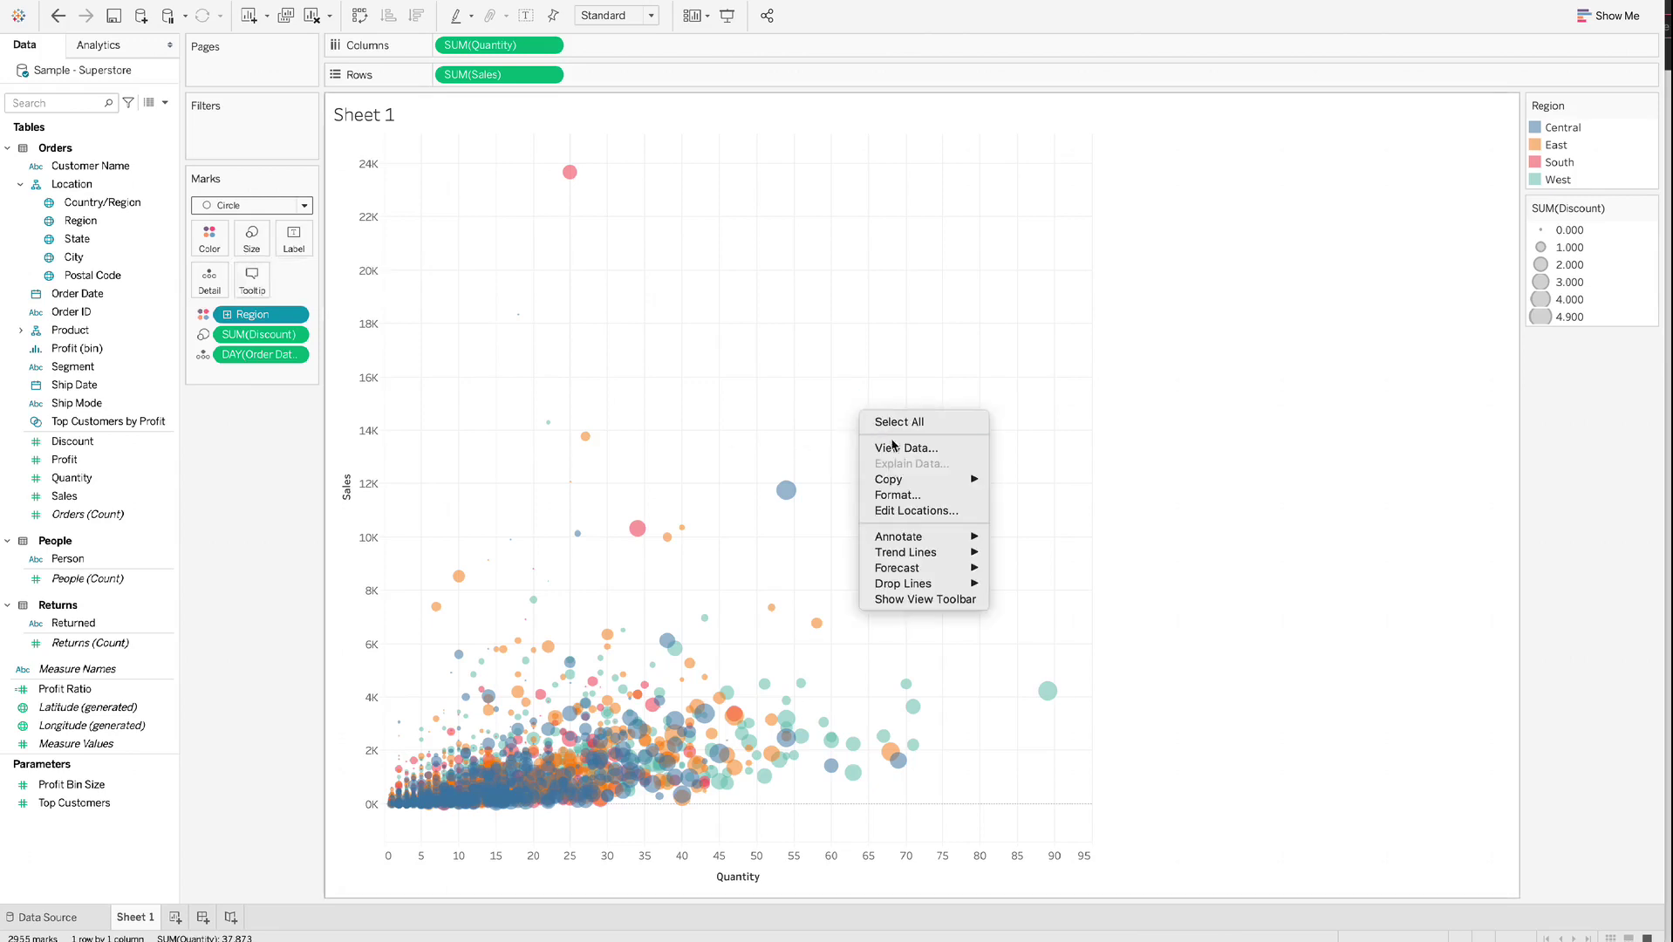
mouse_move(921, 552)
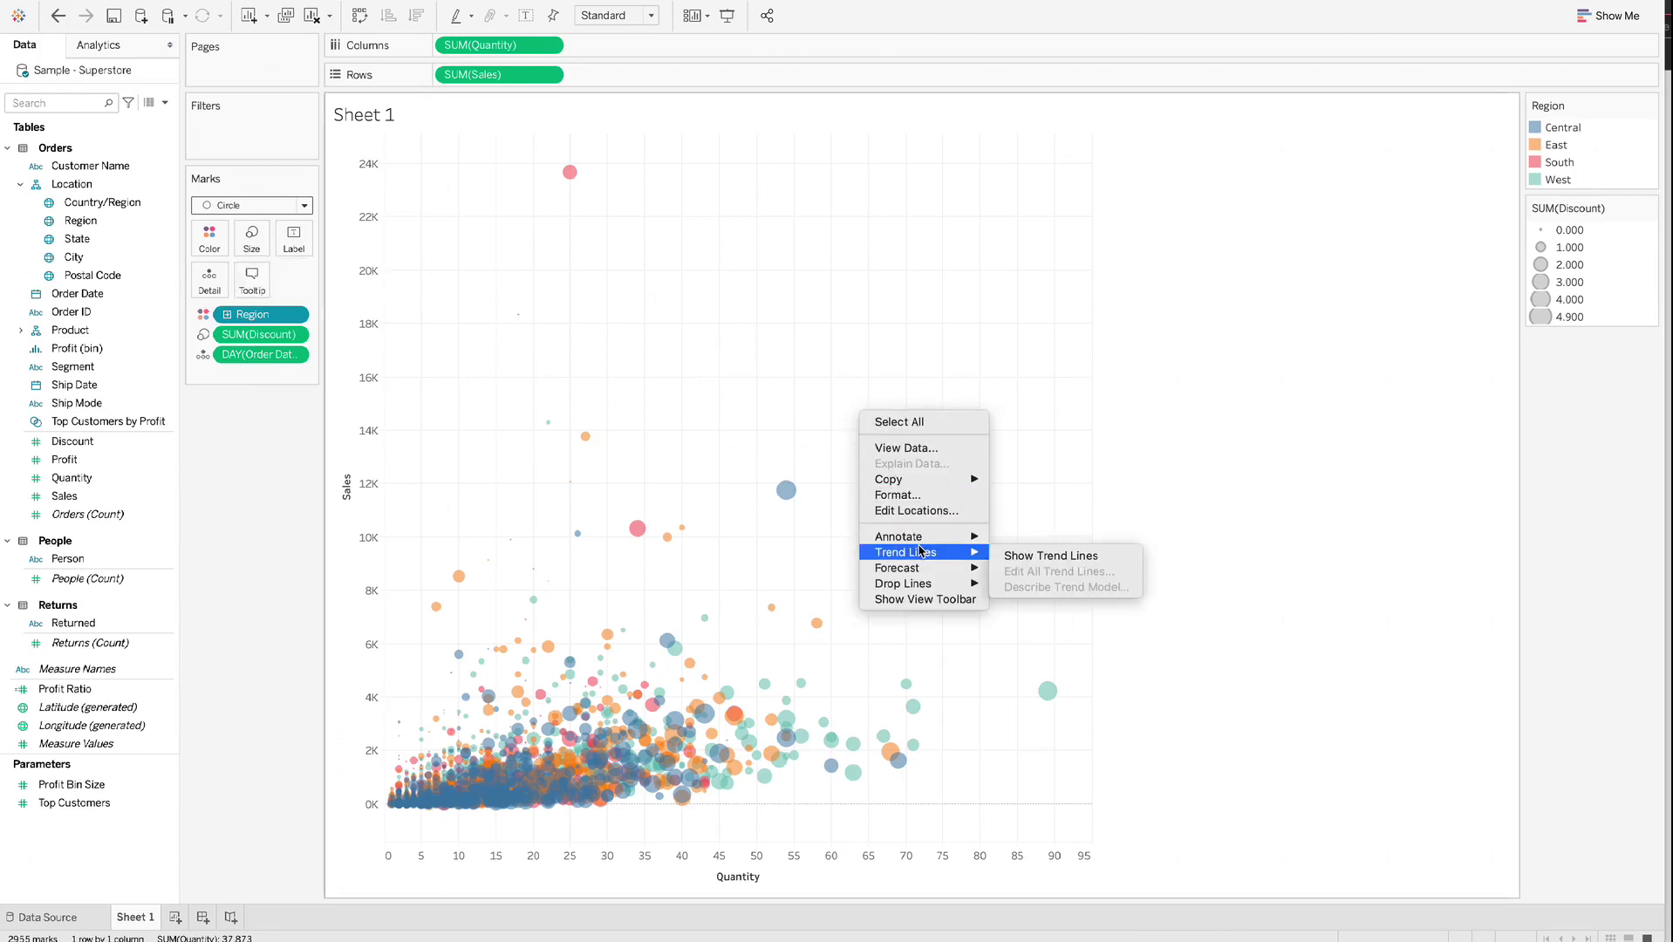
left_click(1016, 558)
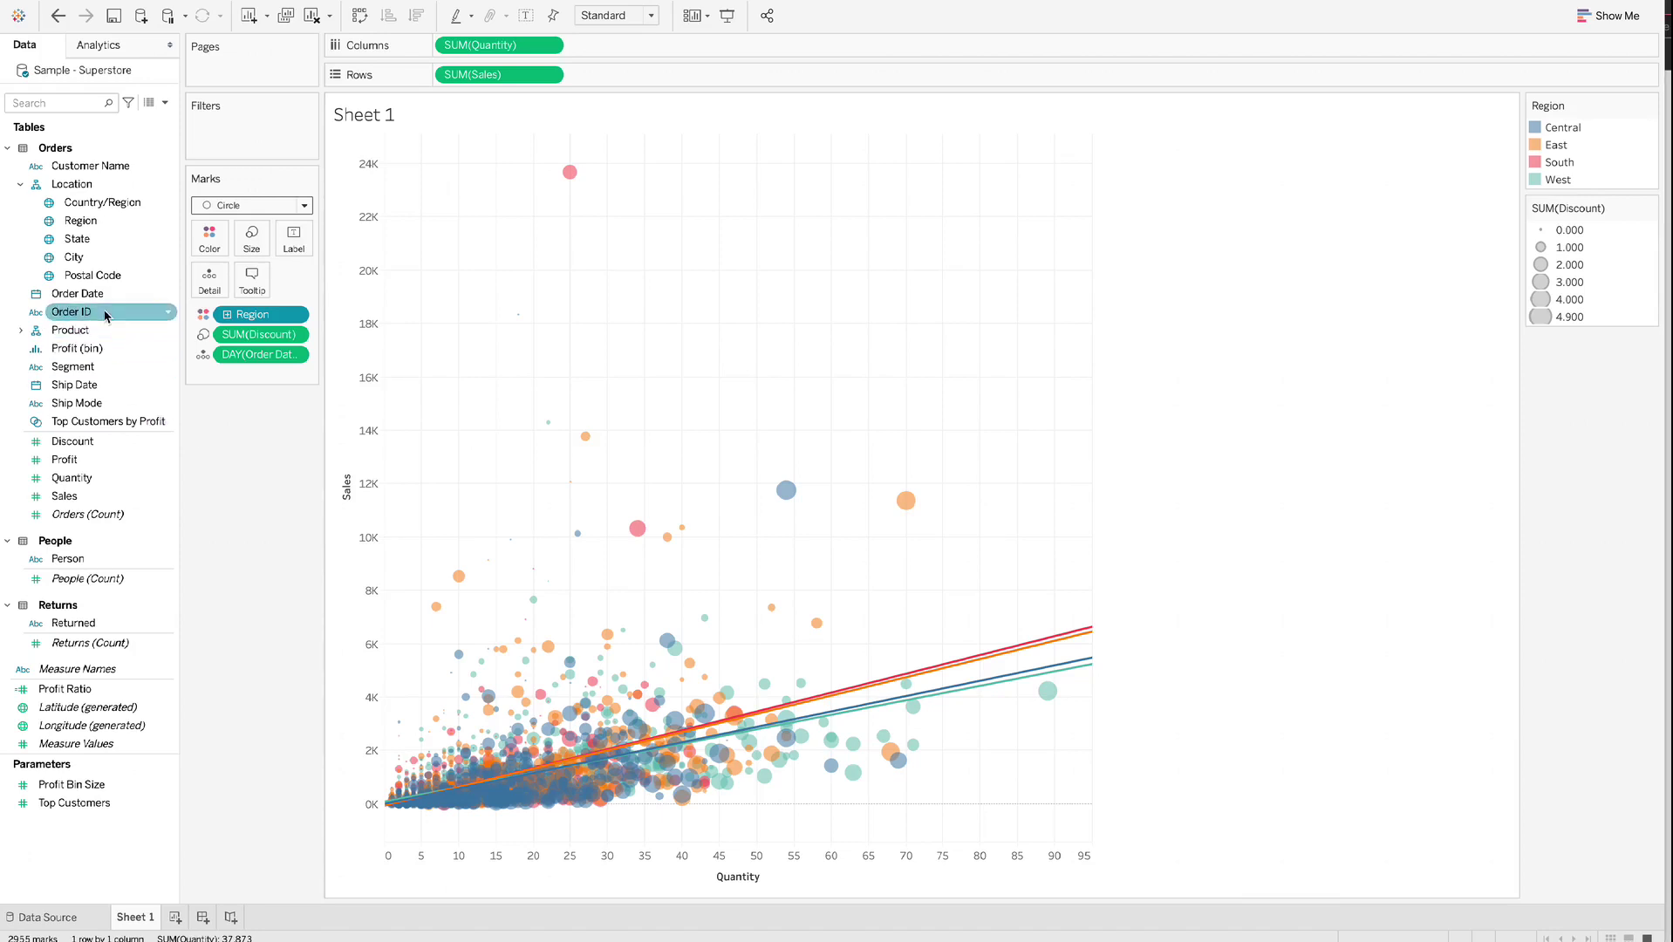
Page the chart by YEAR(Order Date), showing 2017, and start a point annotation.
left_click_drag(96, 295, 244, 76)
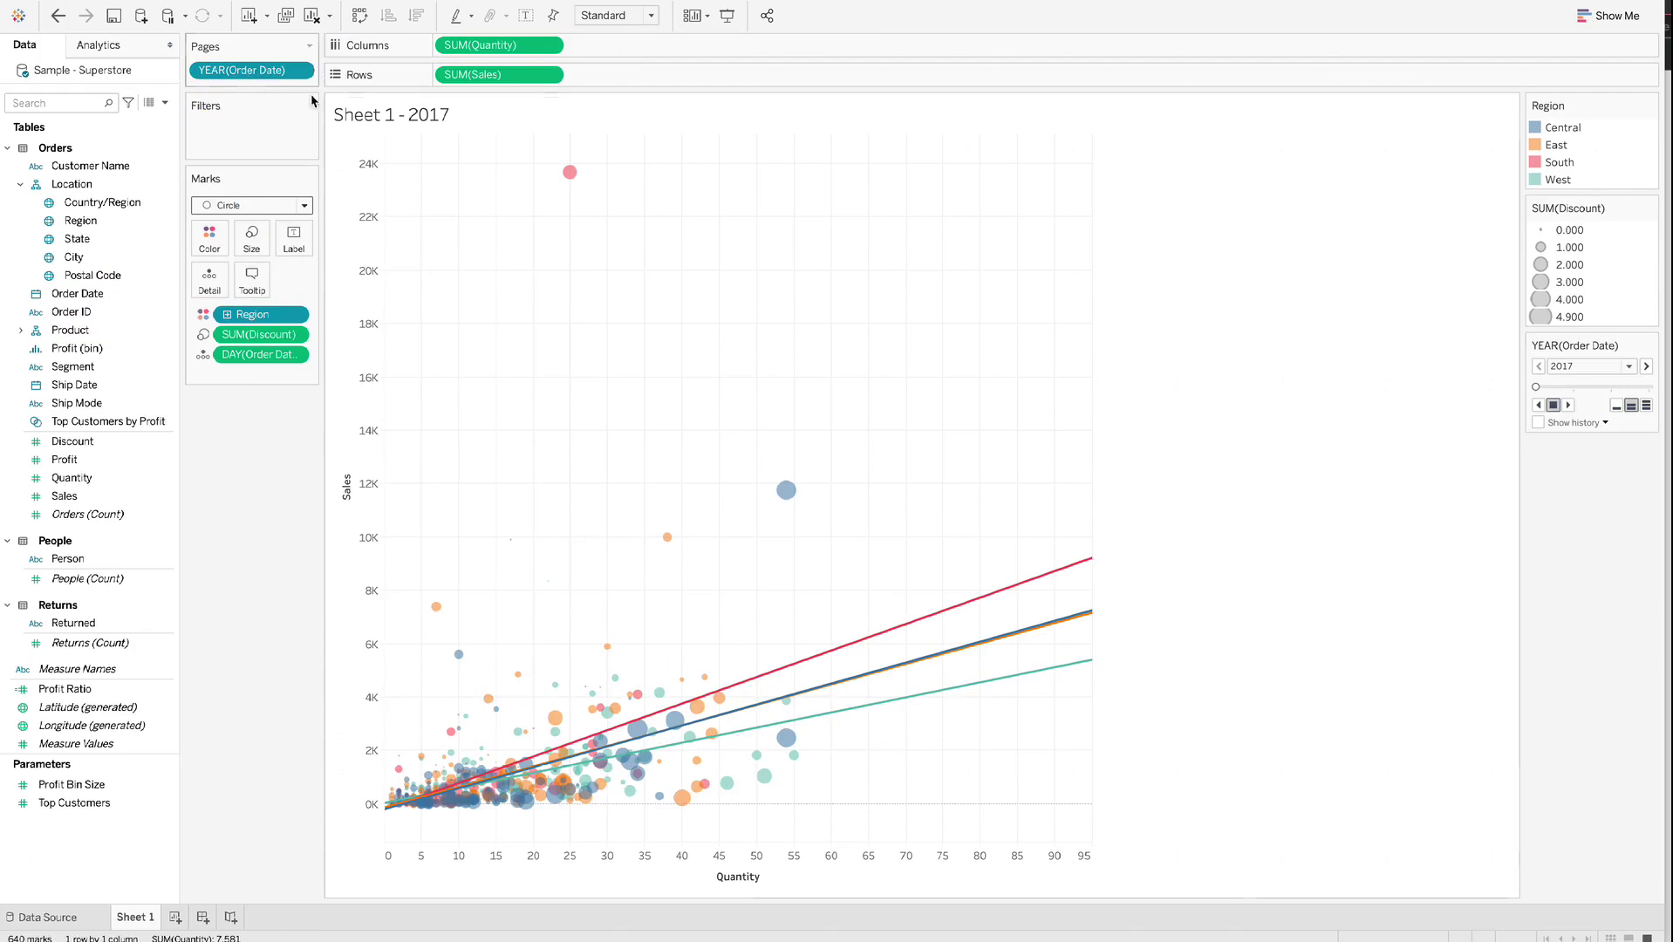
right_click(819, 332)
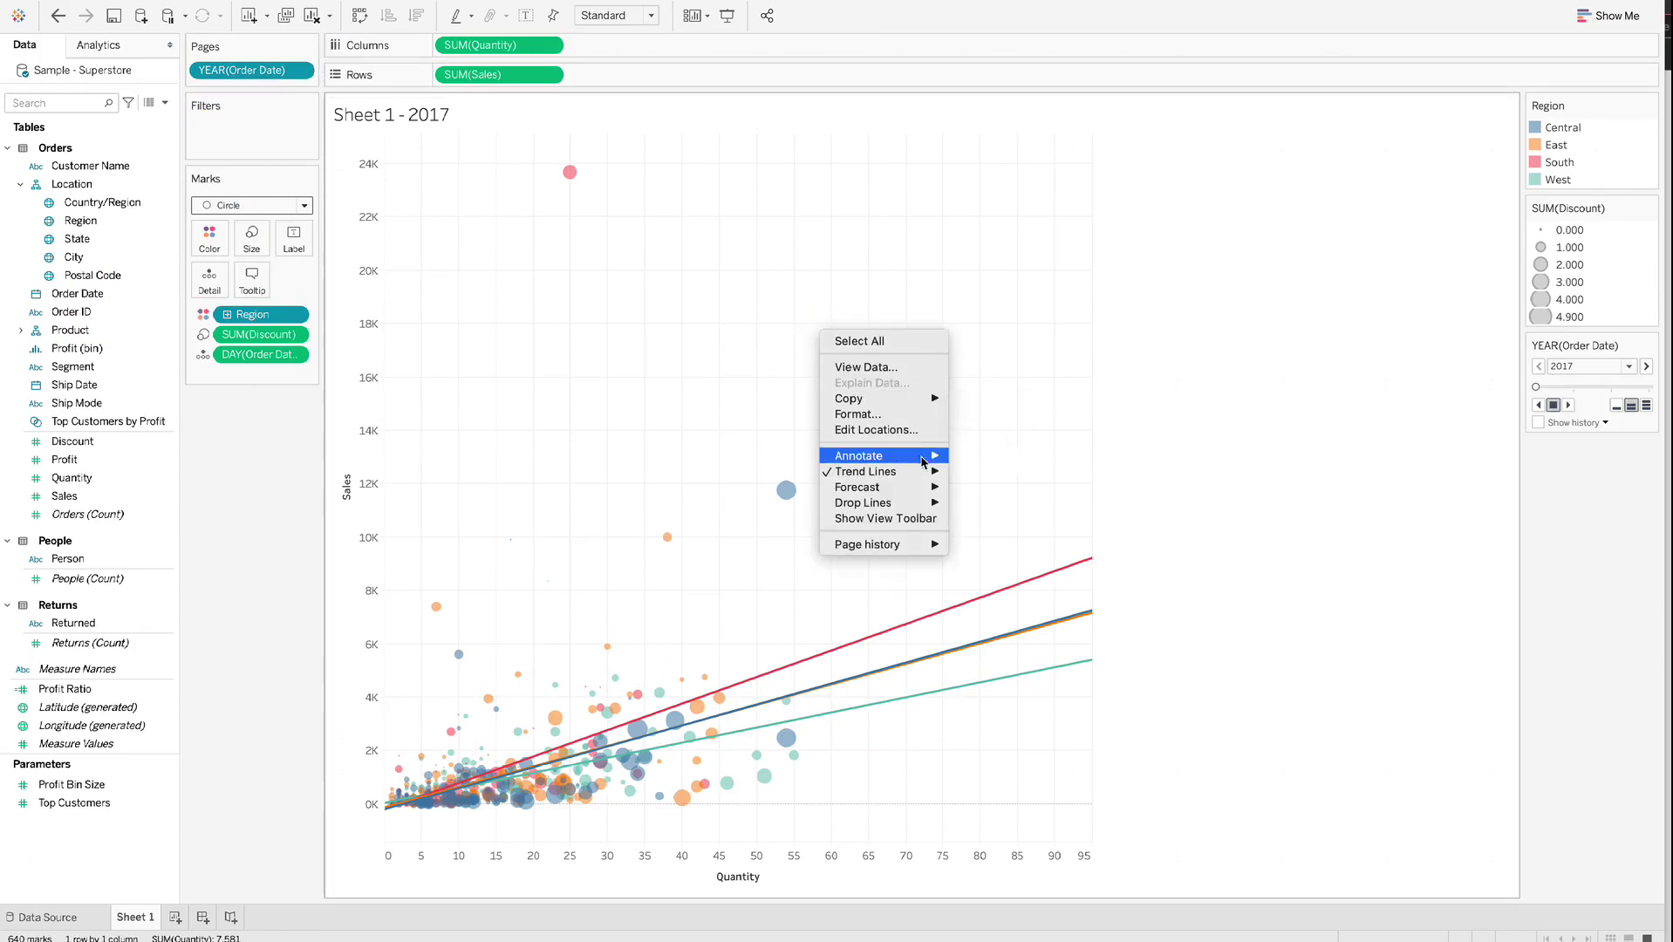
mouse_move(916, 456)
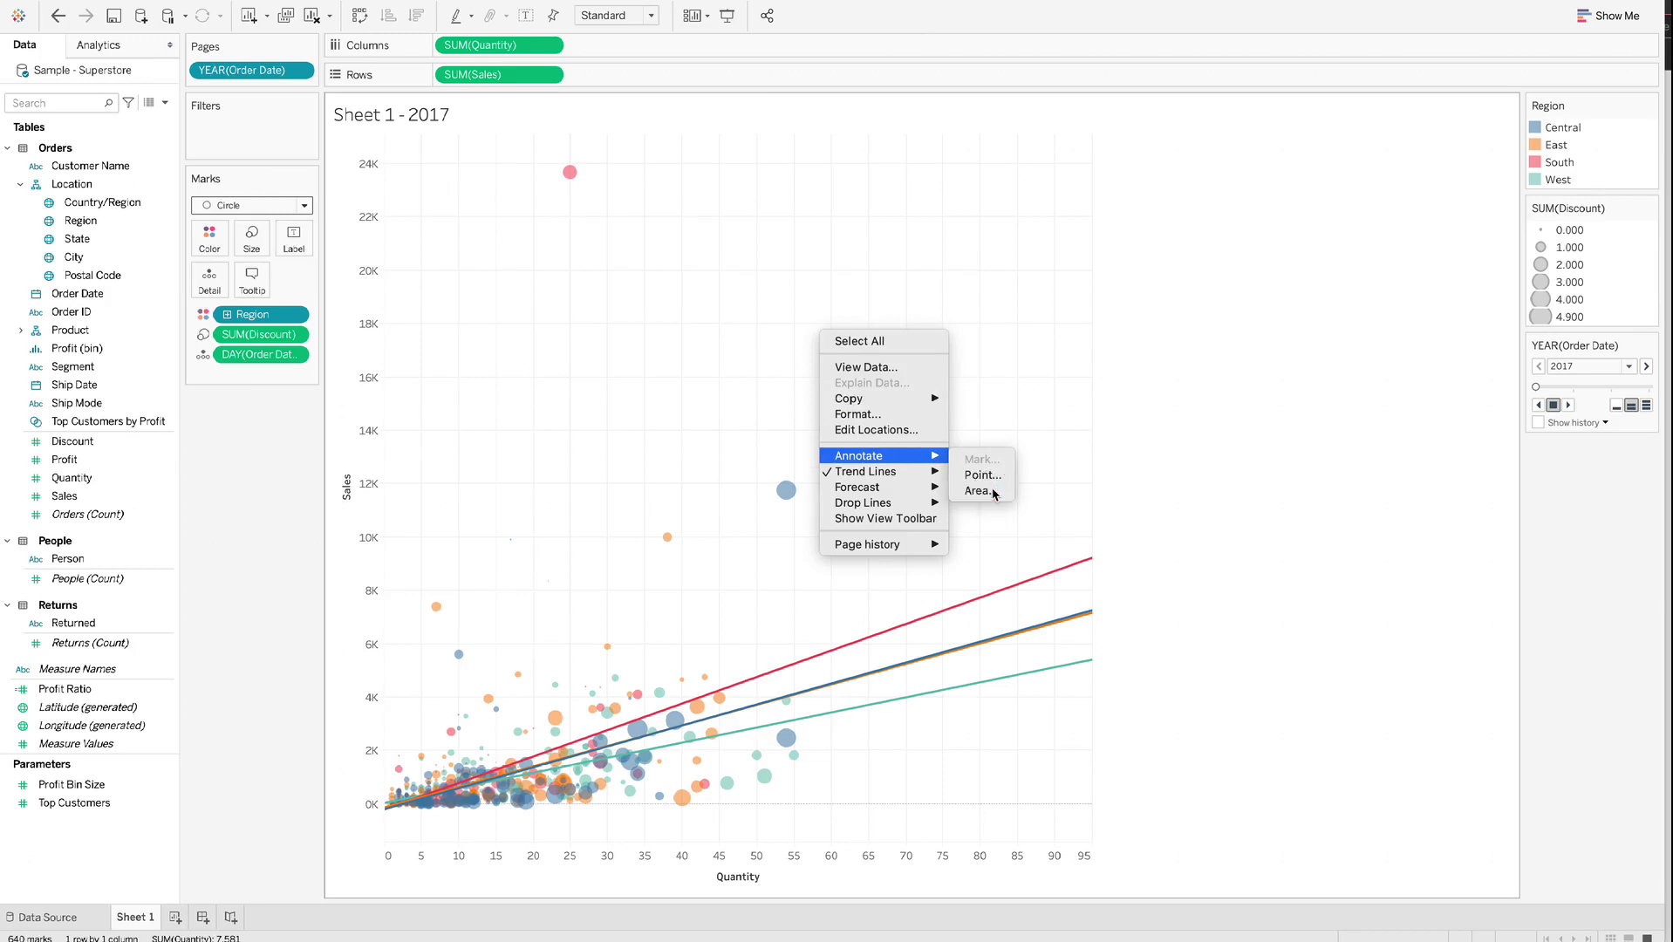
left_click(983, 475)
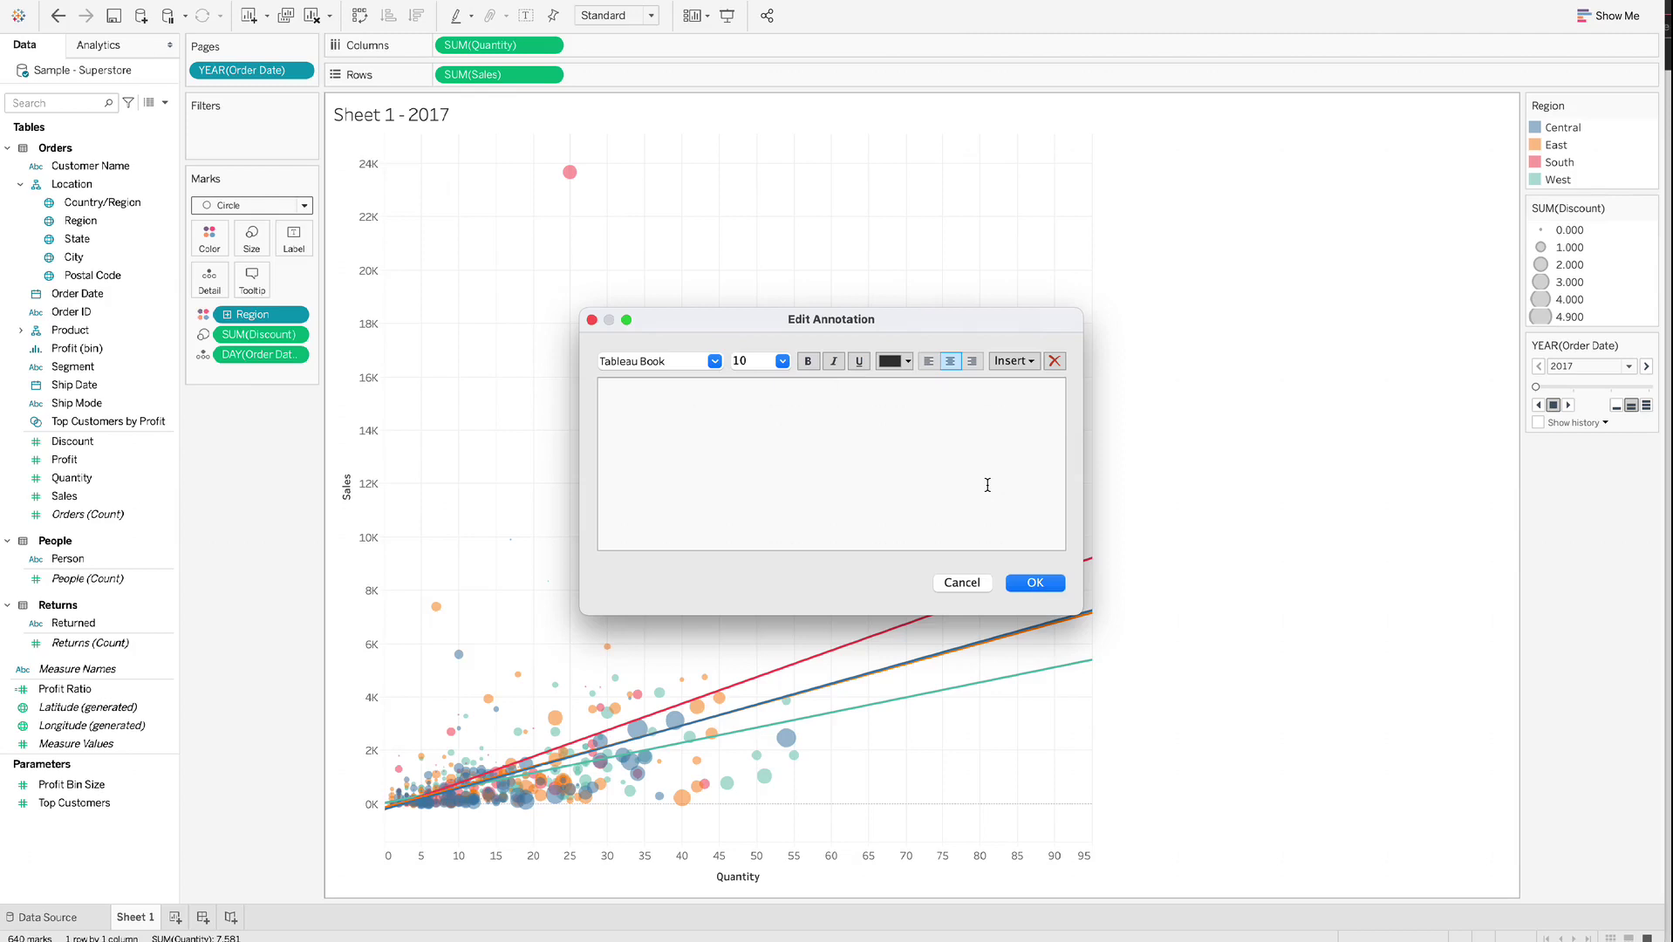
Write the annotation 'Year <Page Name>' in 24-point text so it reads Year 2017.
type("Year")
left_click(1027, 362)
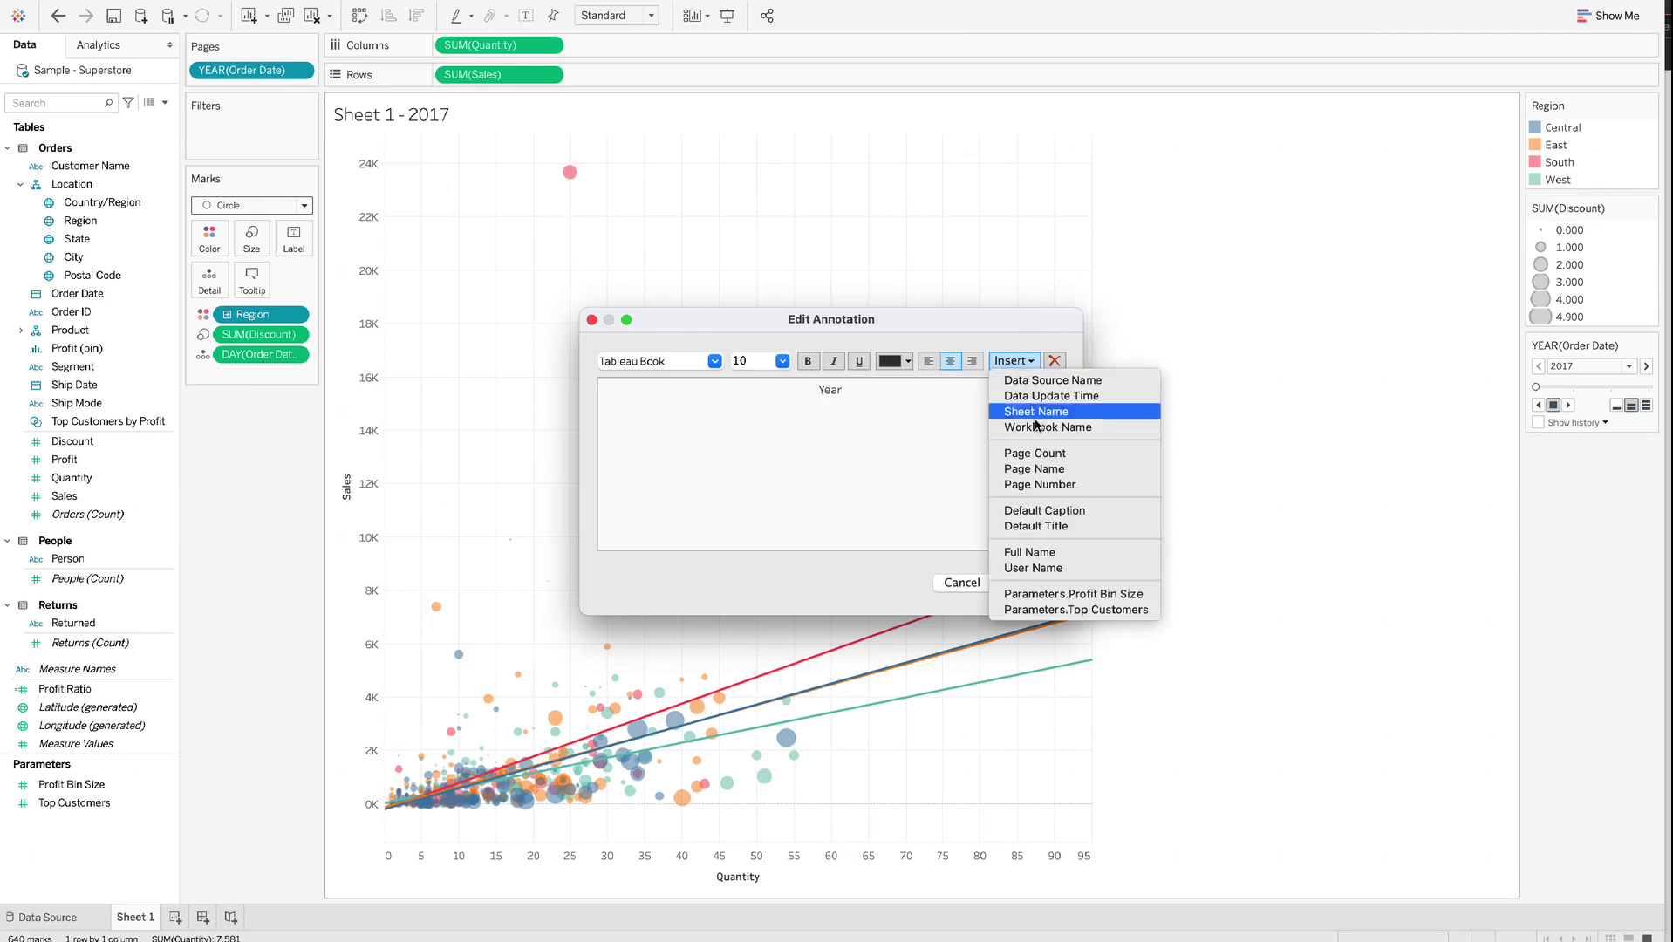
left_click(1035, 469)
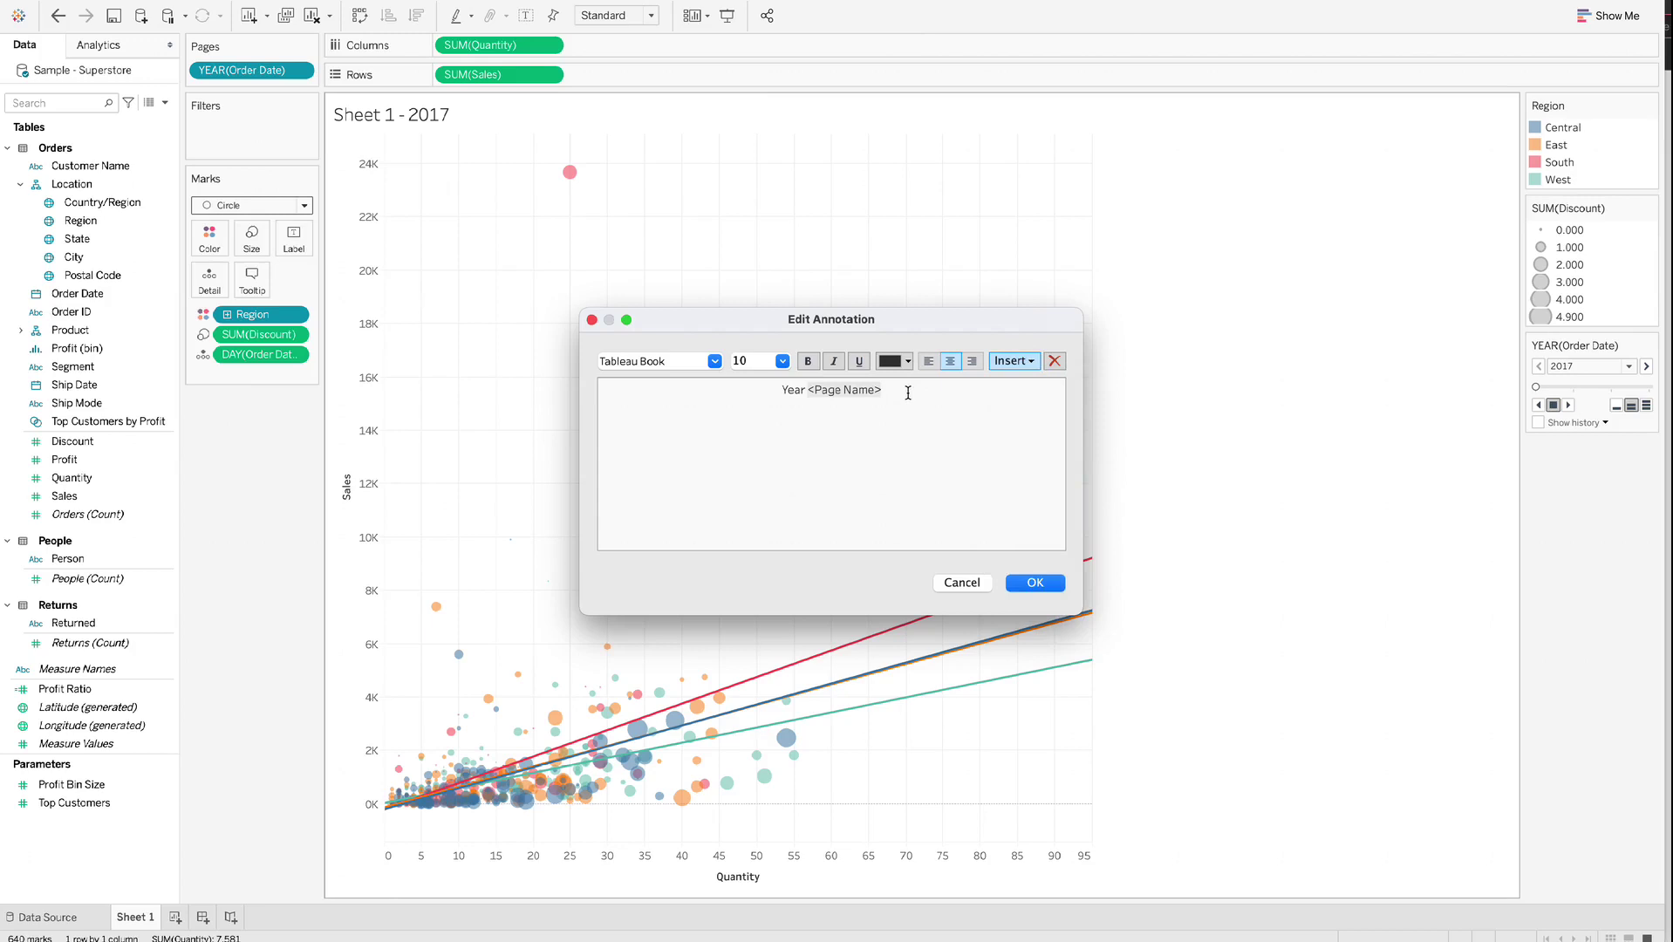
left_click_drag(906, 391, 775, 392)
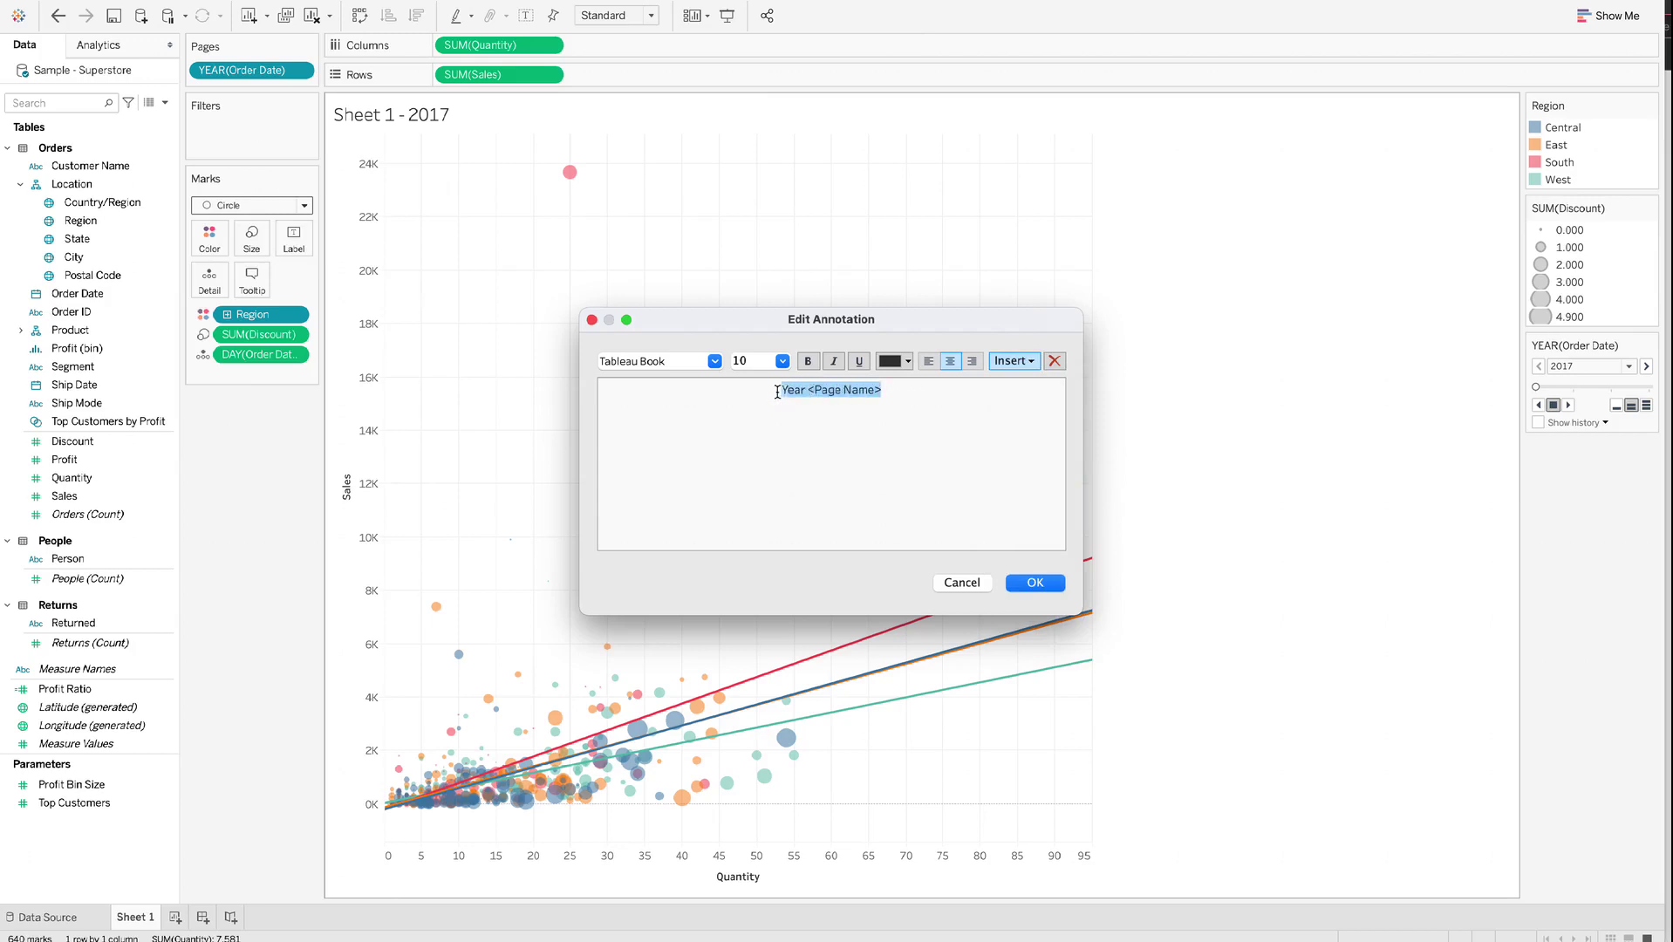
left_click(783, 361)
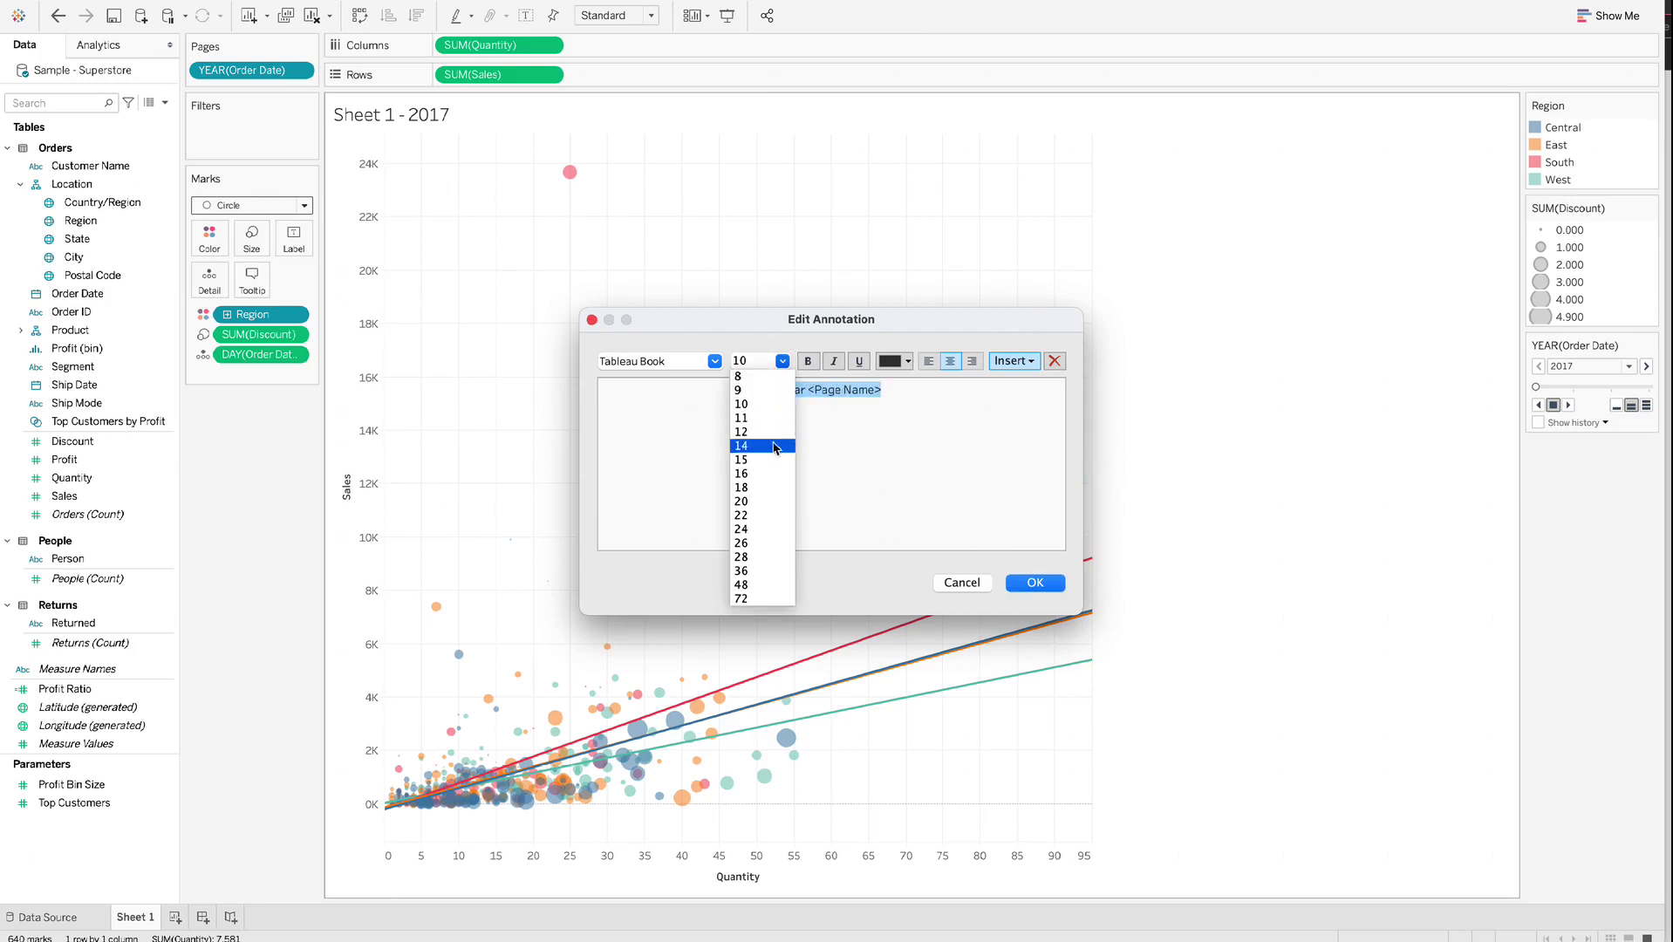
left_click(767, 529)
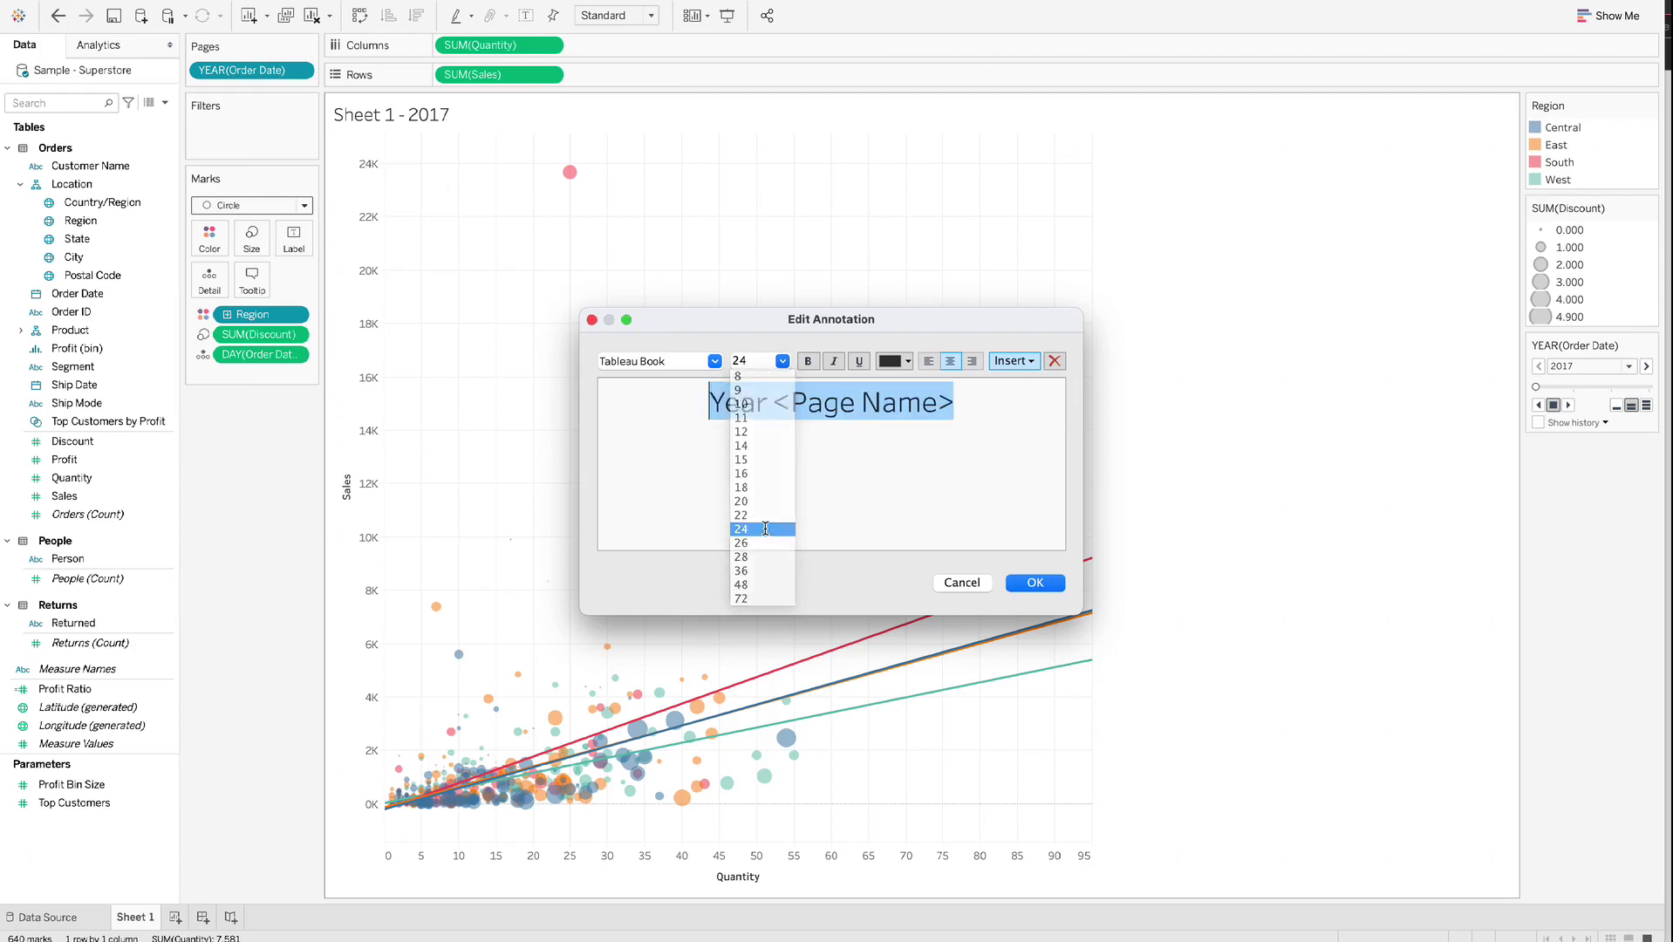
left_click(766, 529)
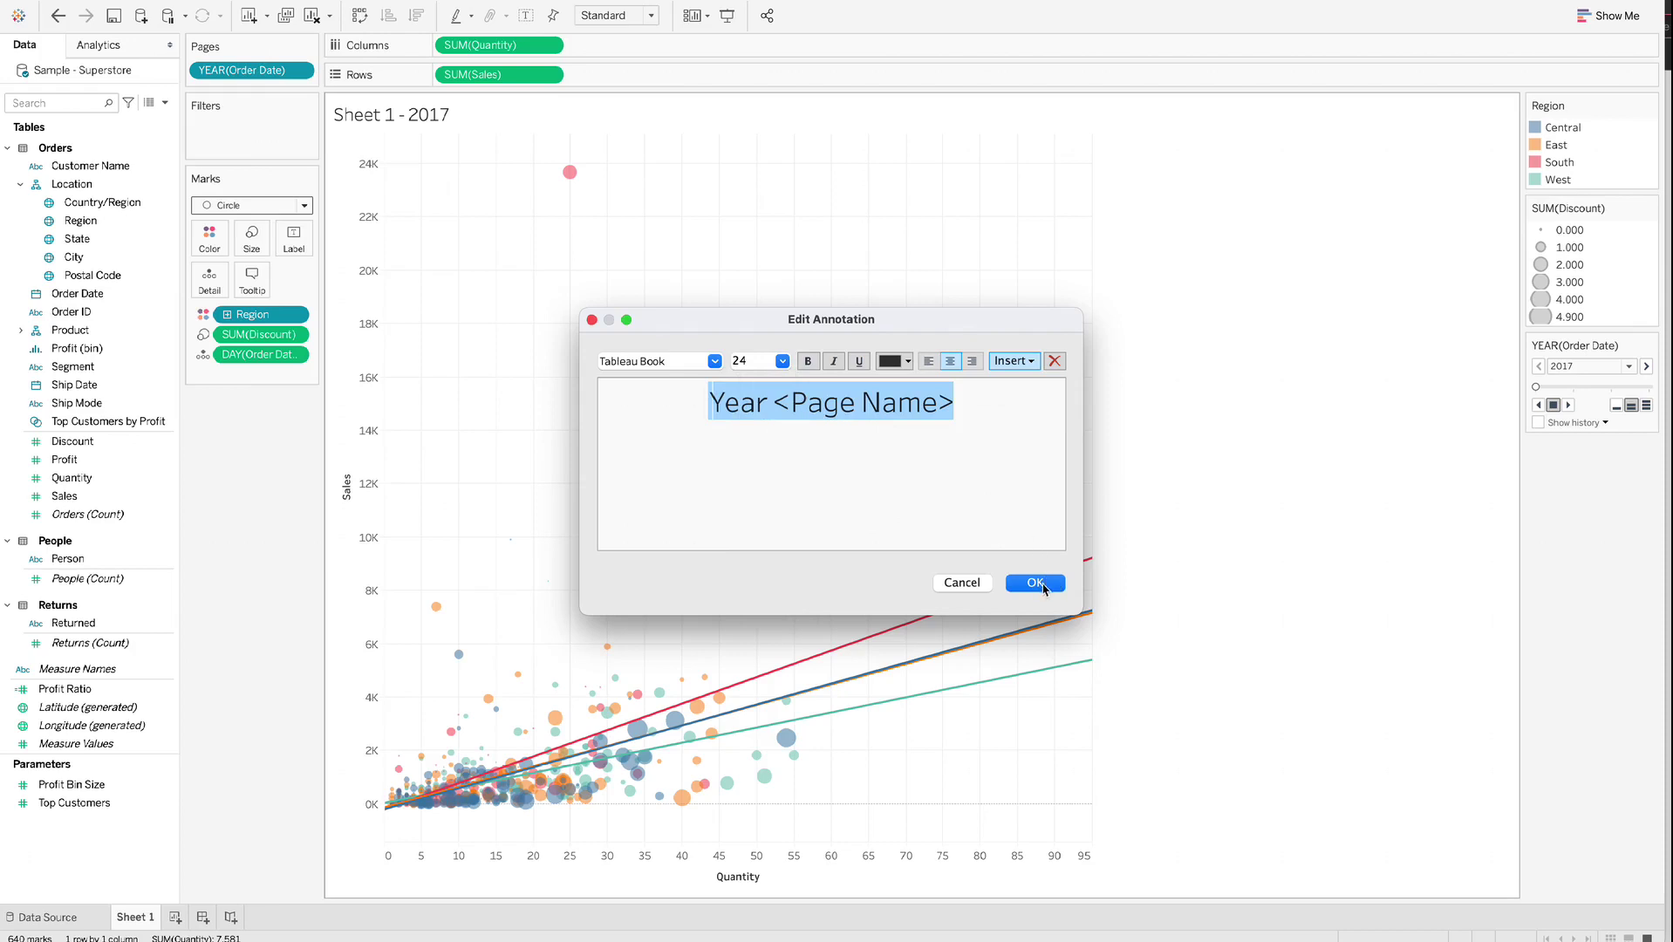
left_click(1036, 582)
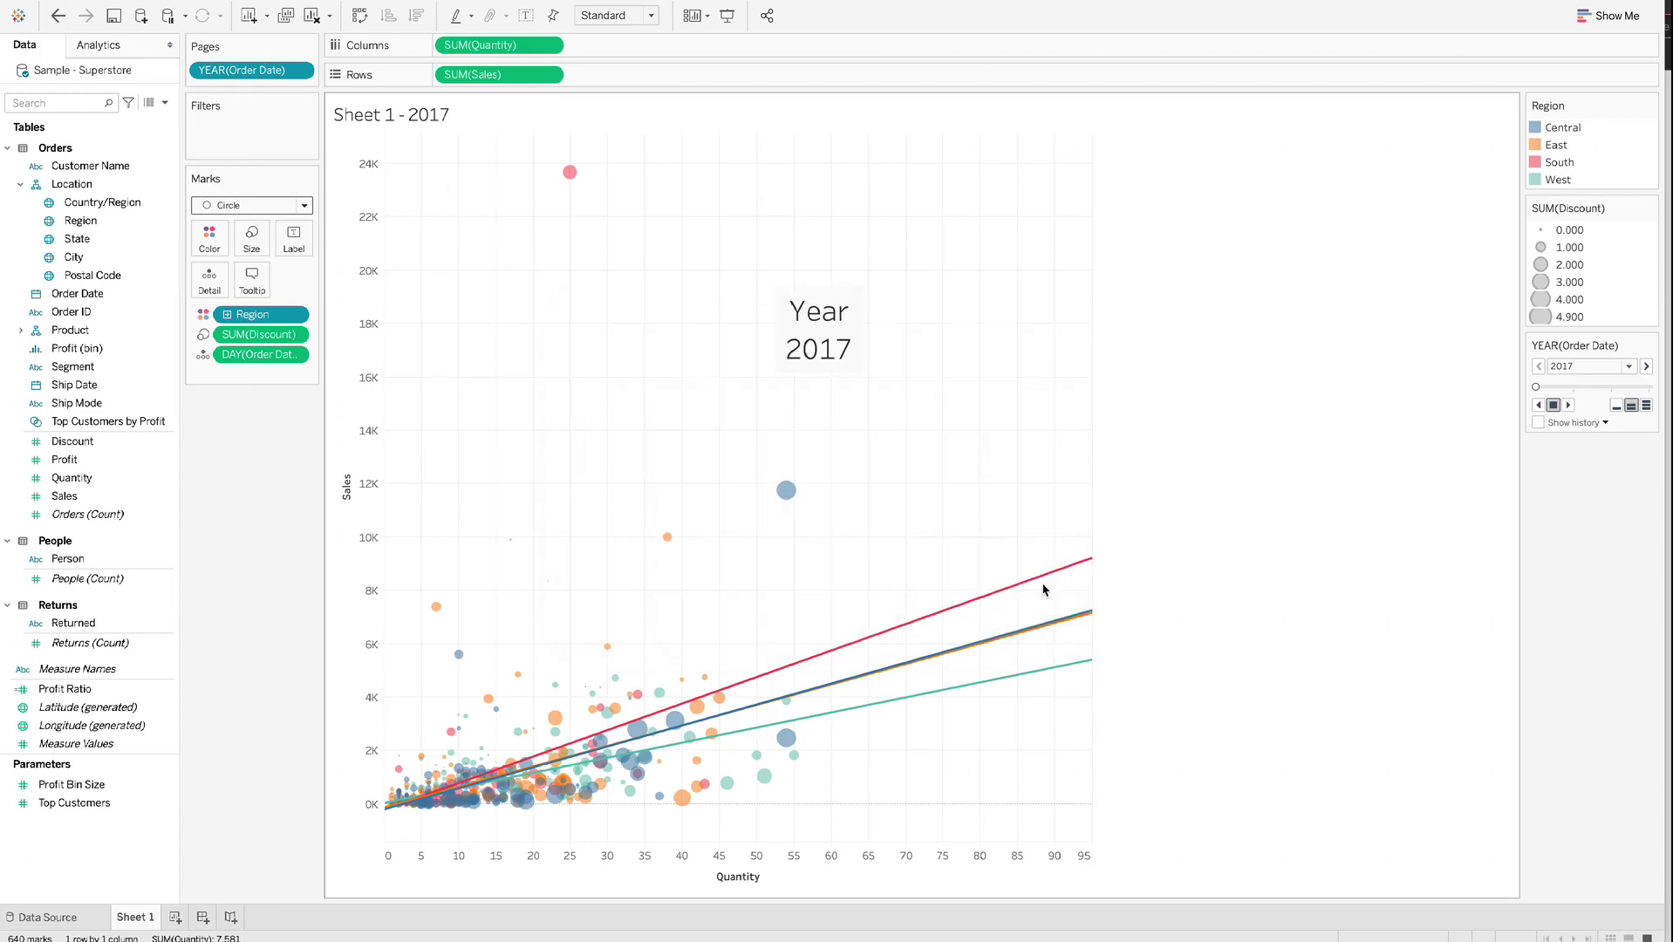
Move the Year 2017 annotation upward and widen its box so it fits one line.
left_click(822, 350)
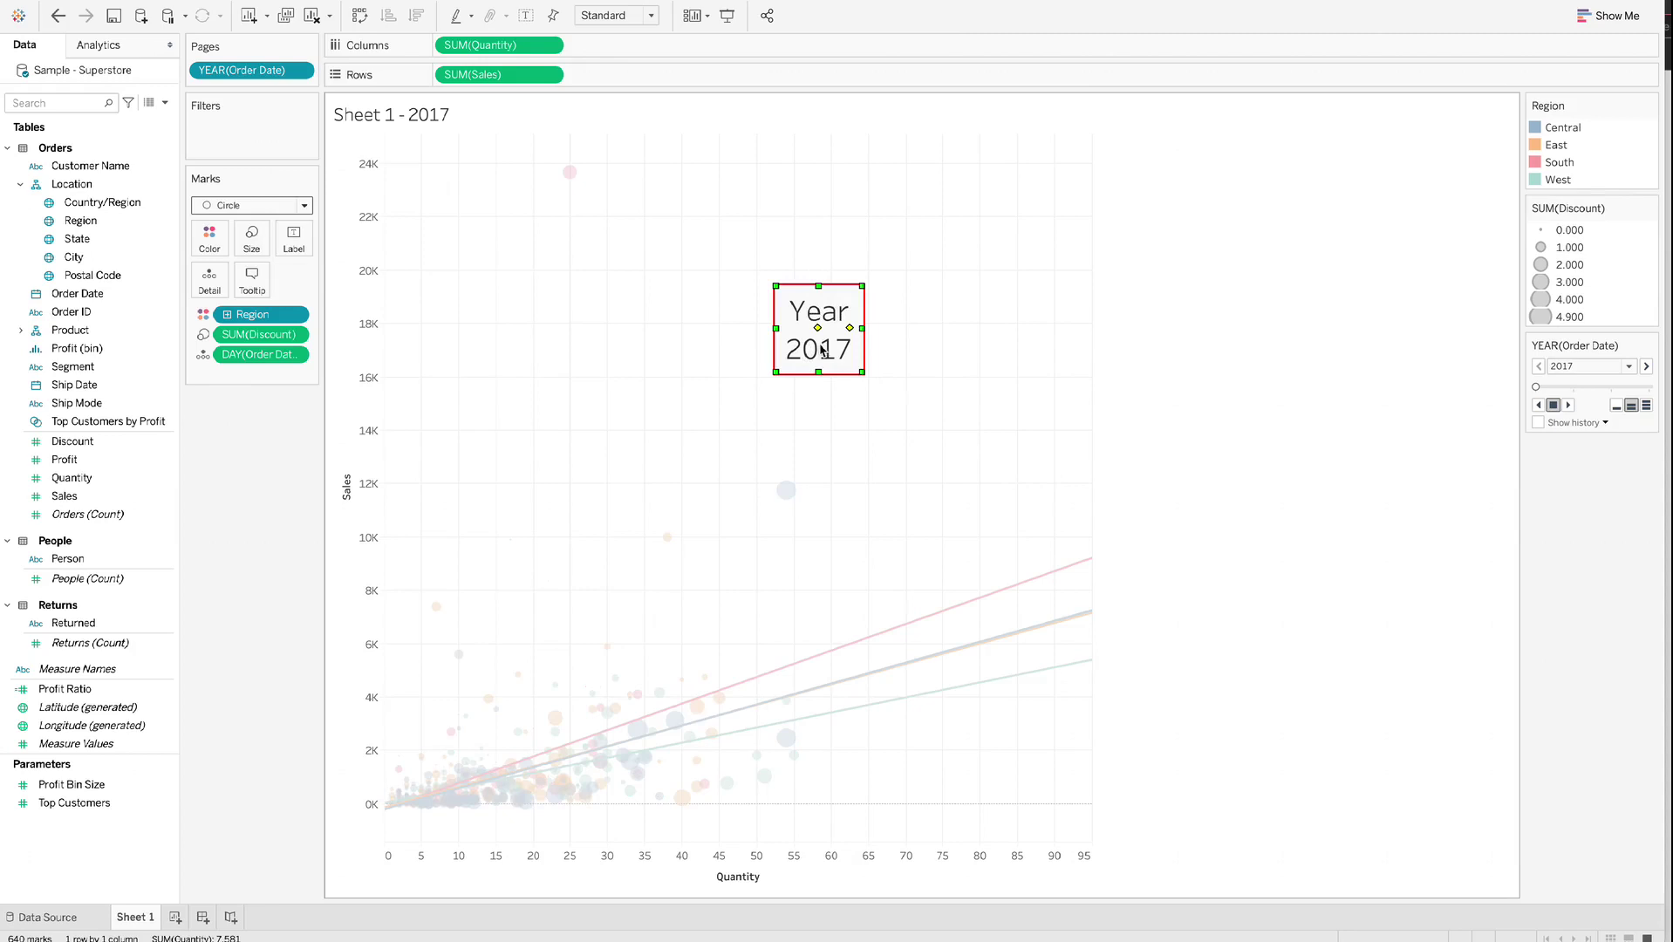
left_click_drag(823, 351, 819, 262)
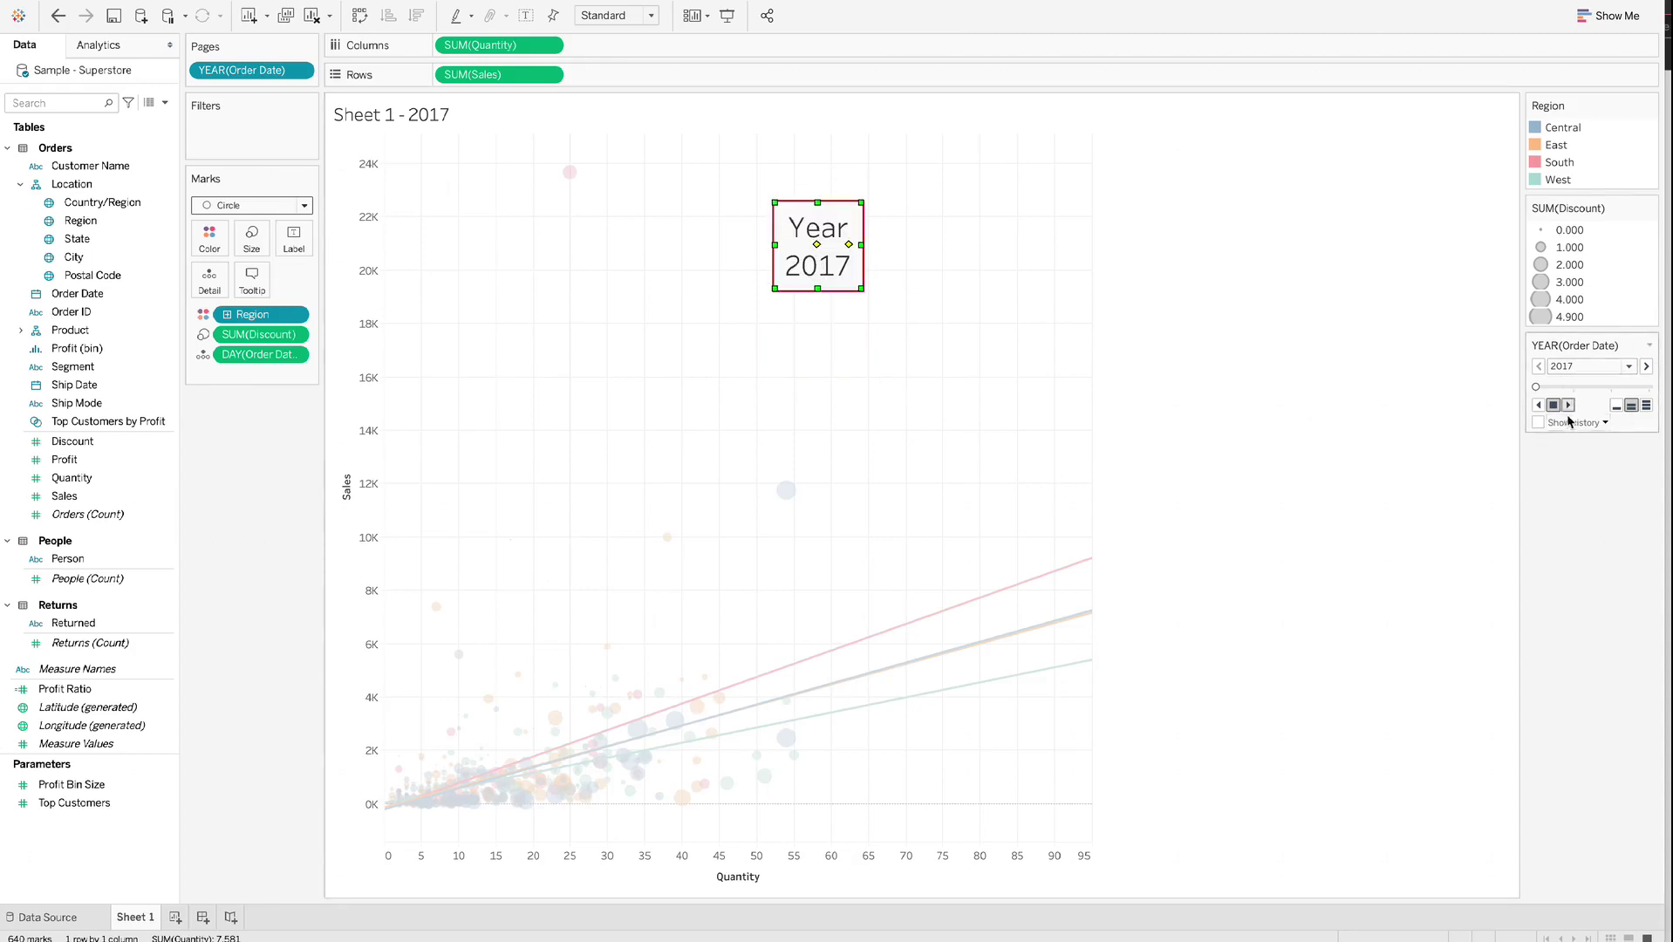
left_click_drag(861, 287, 996, 288)
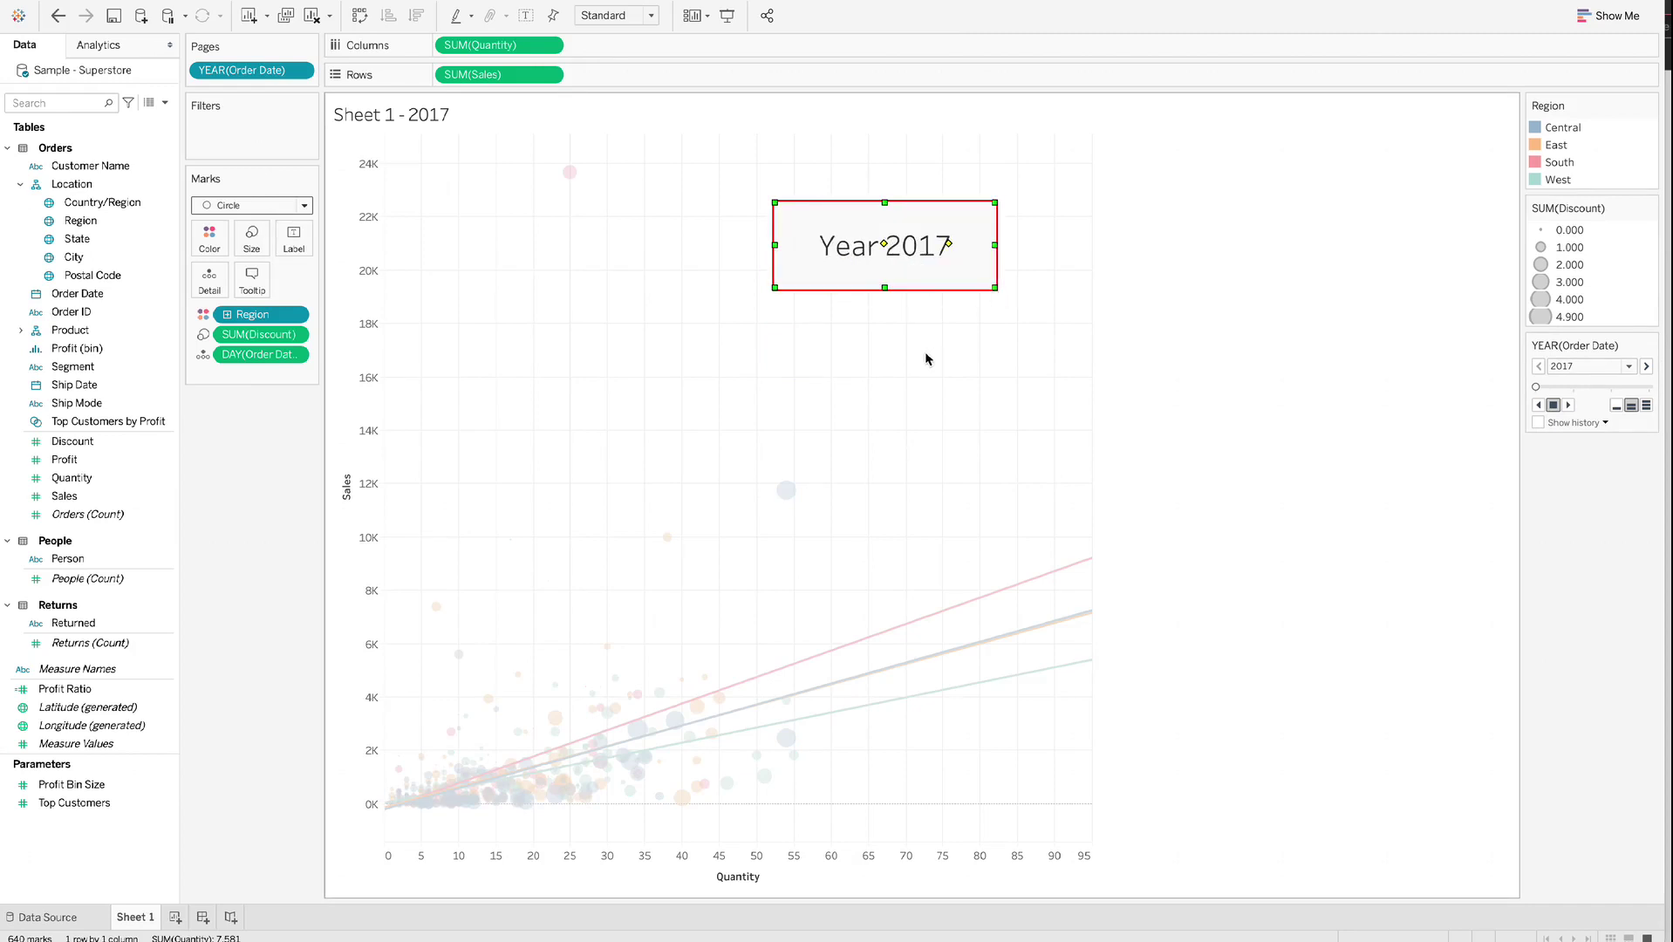
Set the Year 2017 annotation's shading to None in Format Annotation.
right_click(943, 276)
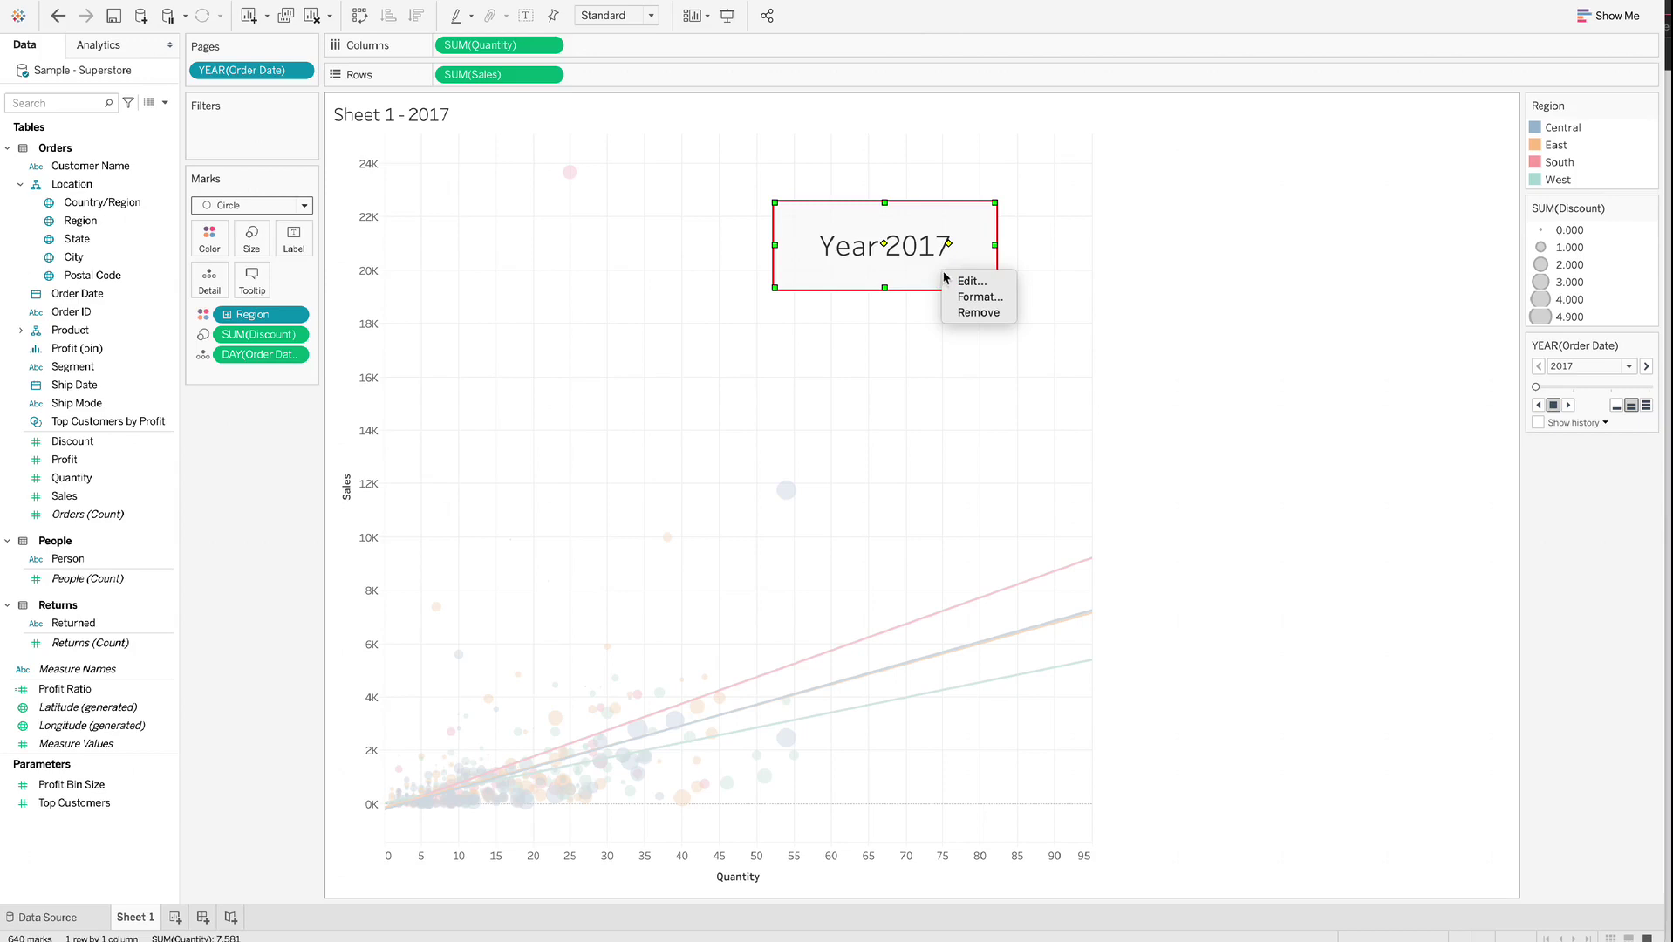
left_click(964, 297)
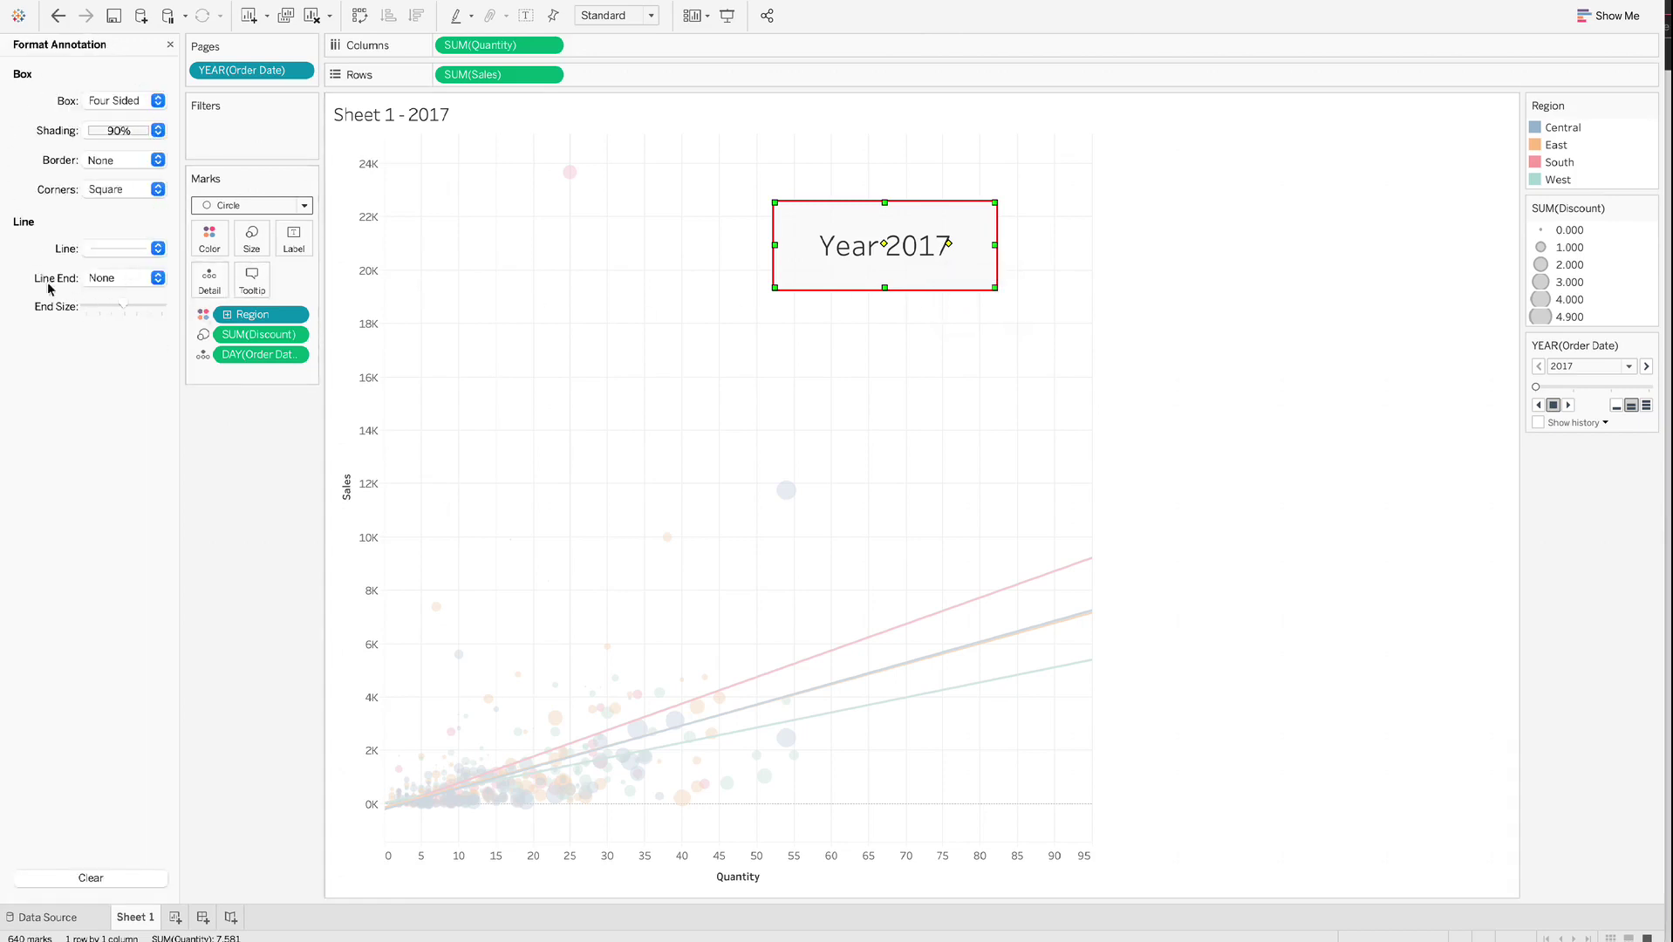
left_click(159, 133)
left_click(161, 162)
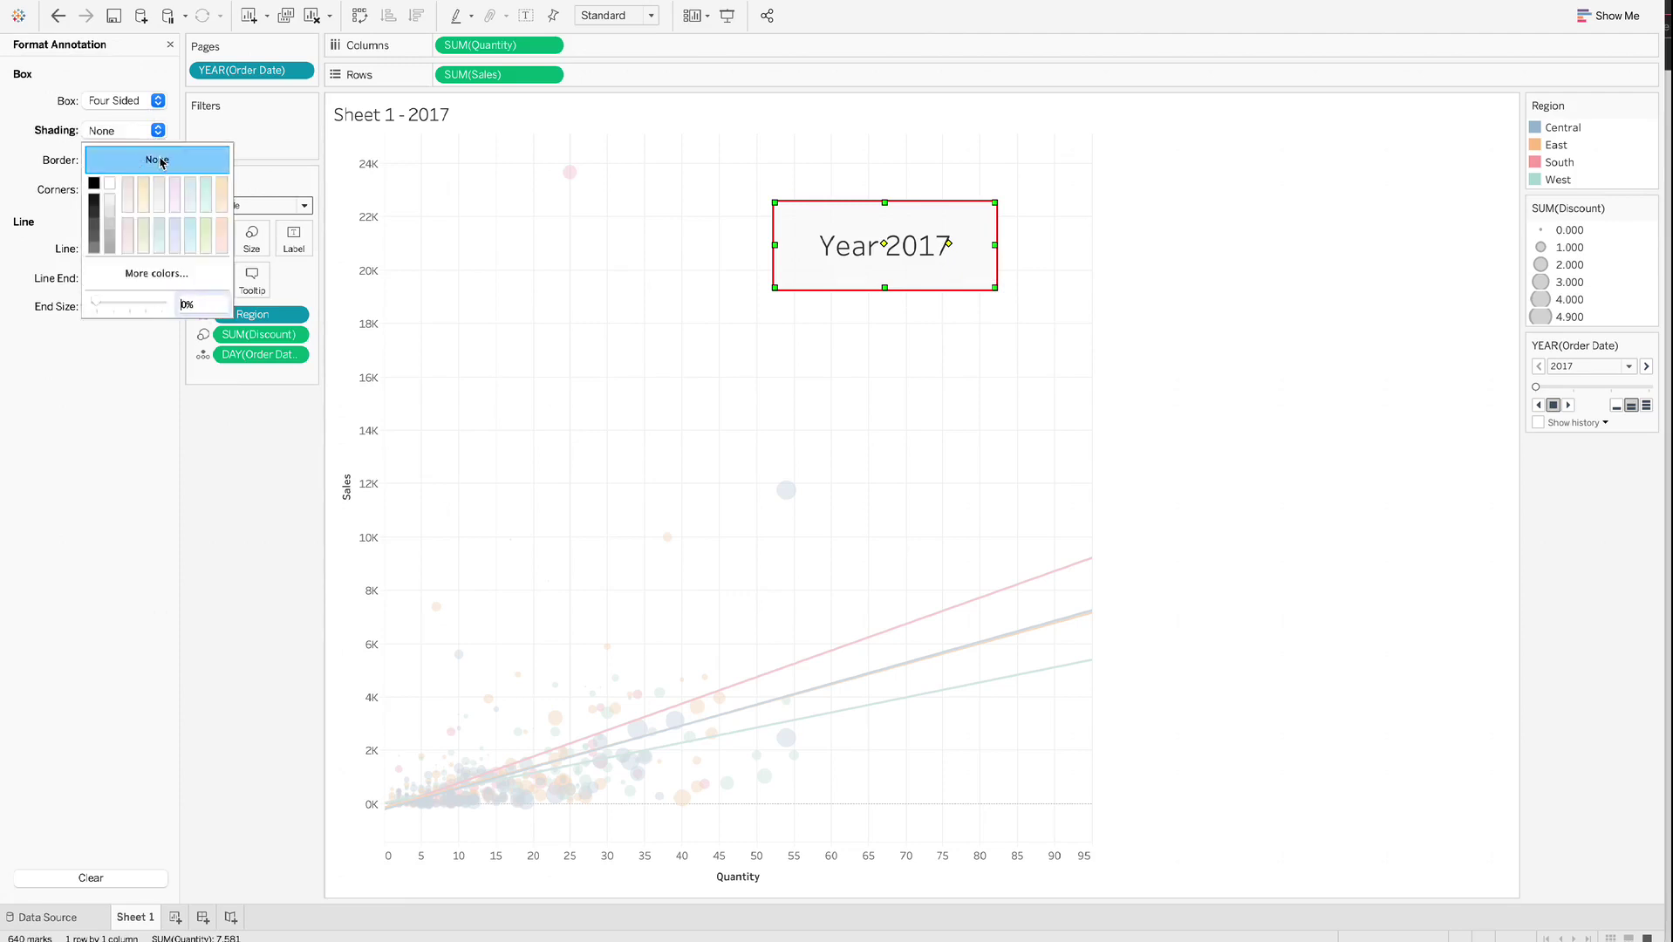
left_click(130, 384)
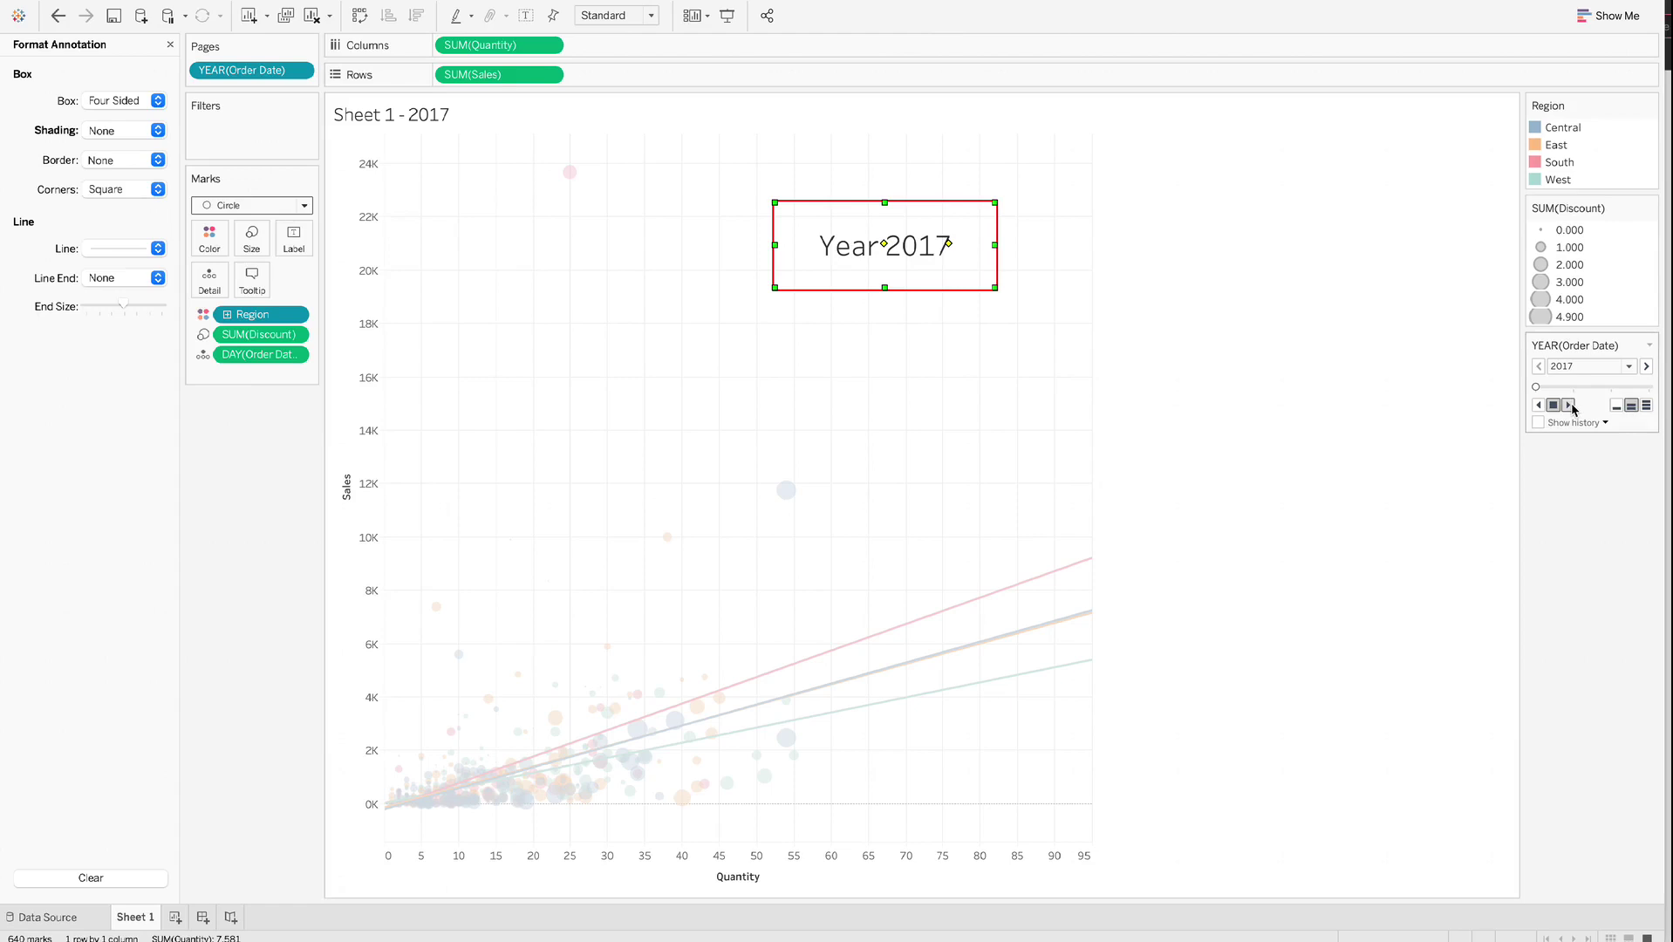
Play the year pages, then switch to slow speed and replay through to 2020.
left_click(1569, 406)
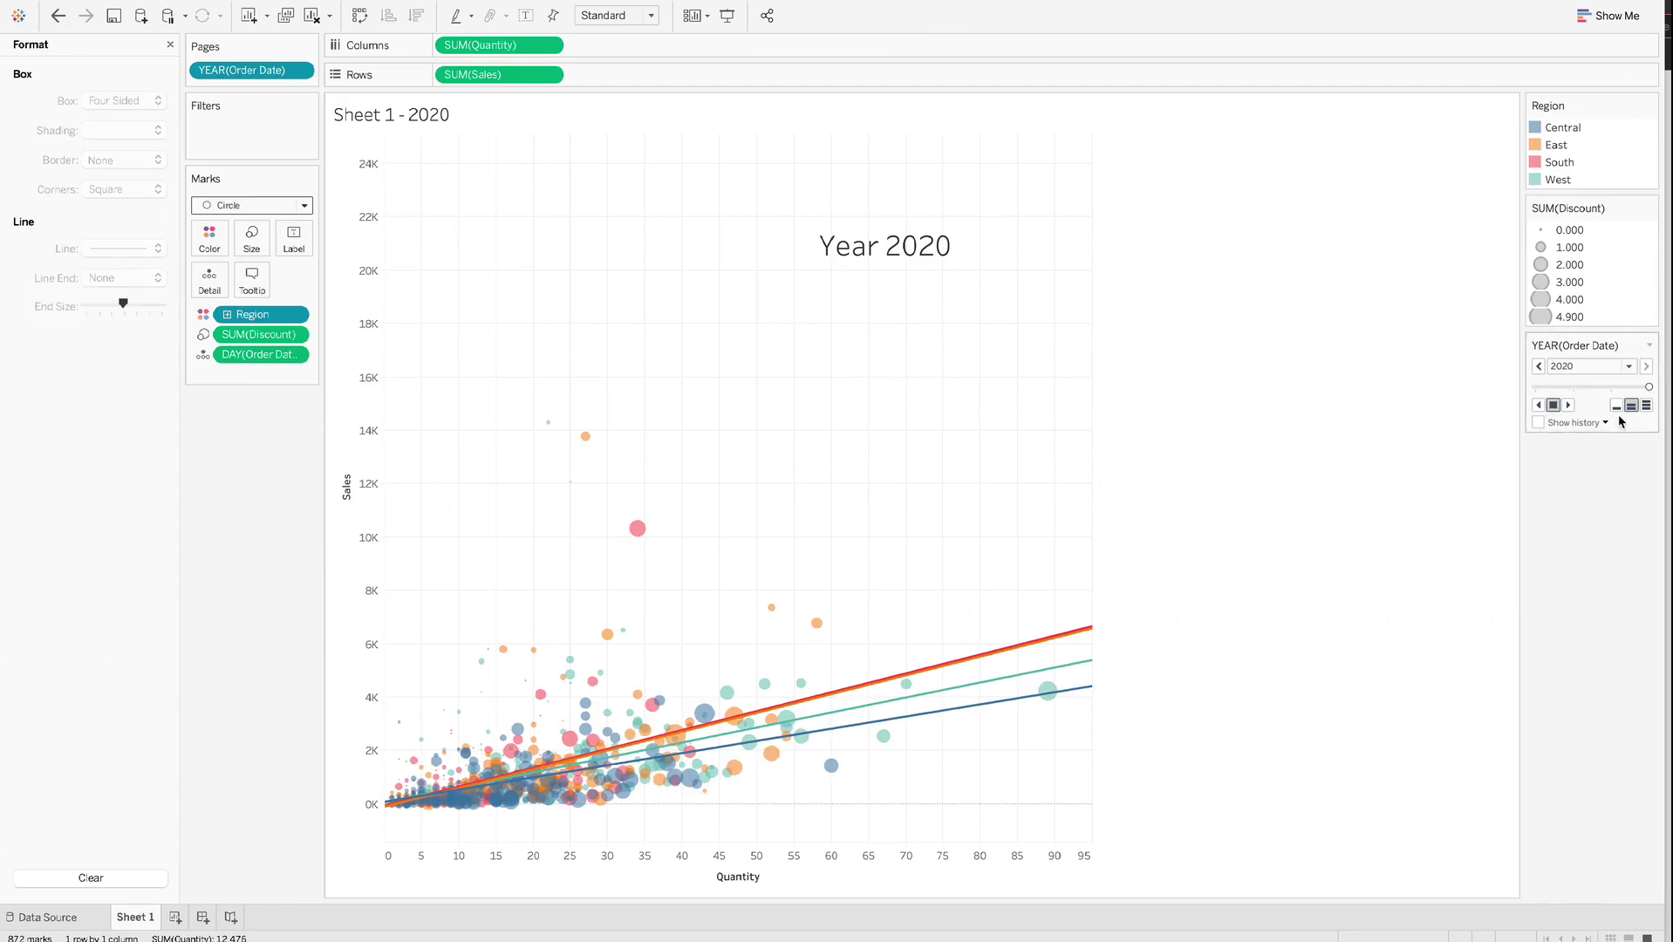
left_click(1569, 404)
left_click(1616, 406)
left_click(1569, 407)
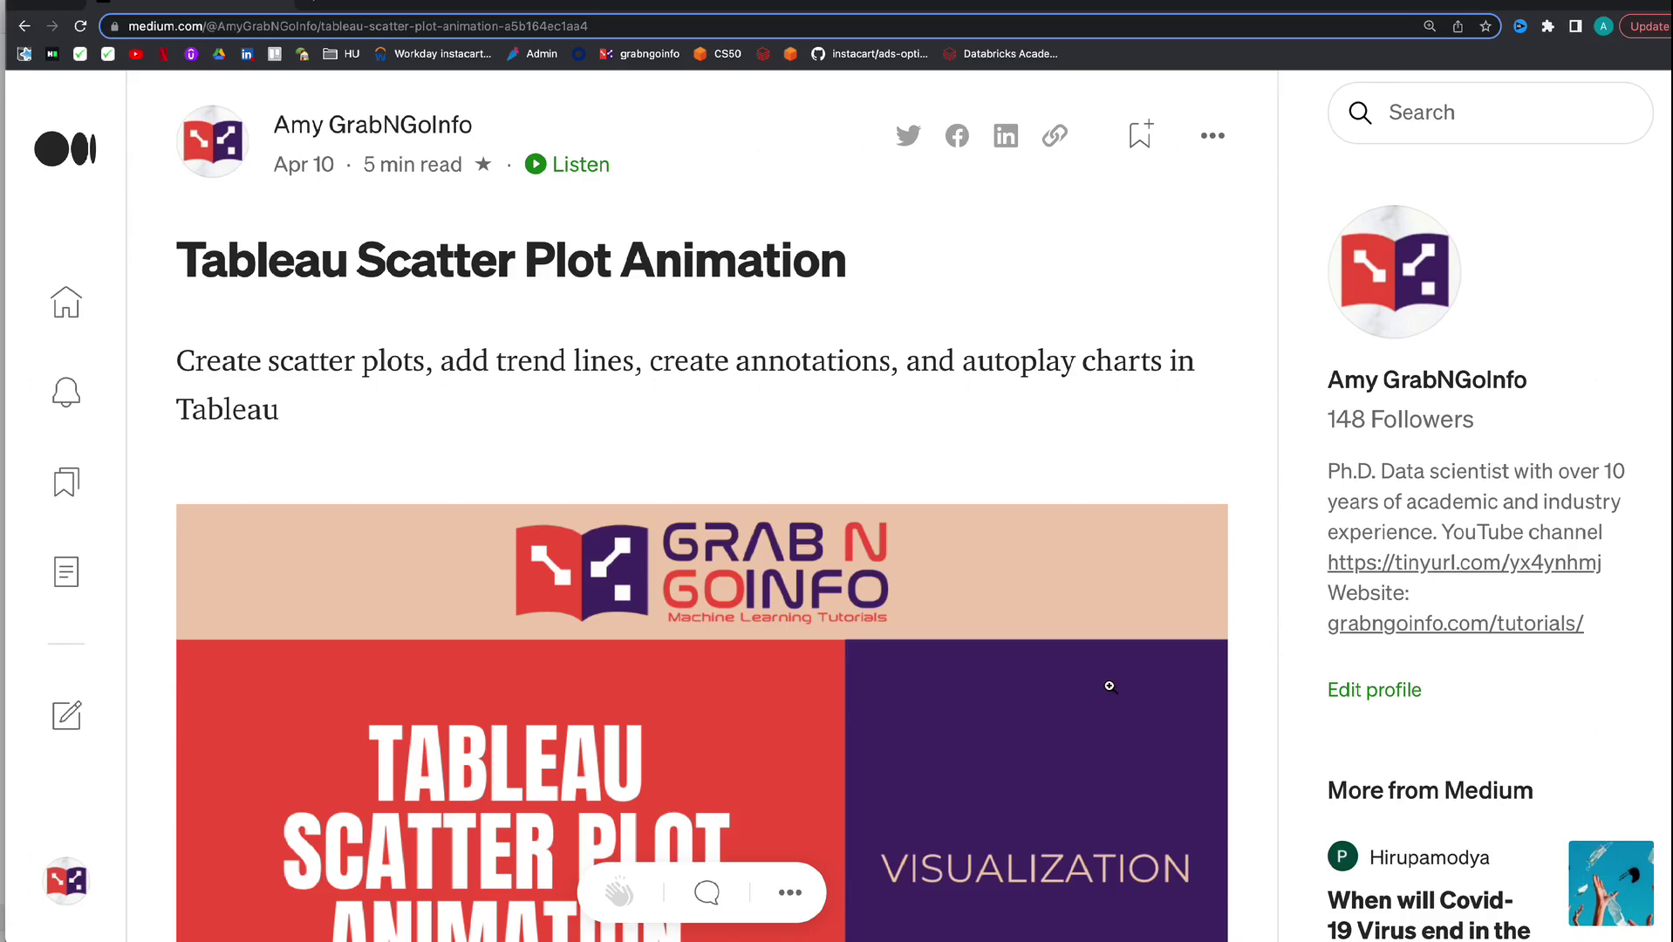
Scroll the Medium article past Steps 1, 2.1 and 2.2 to the order-date-to-Day section.
scroll(1110, 687, "down", 10)
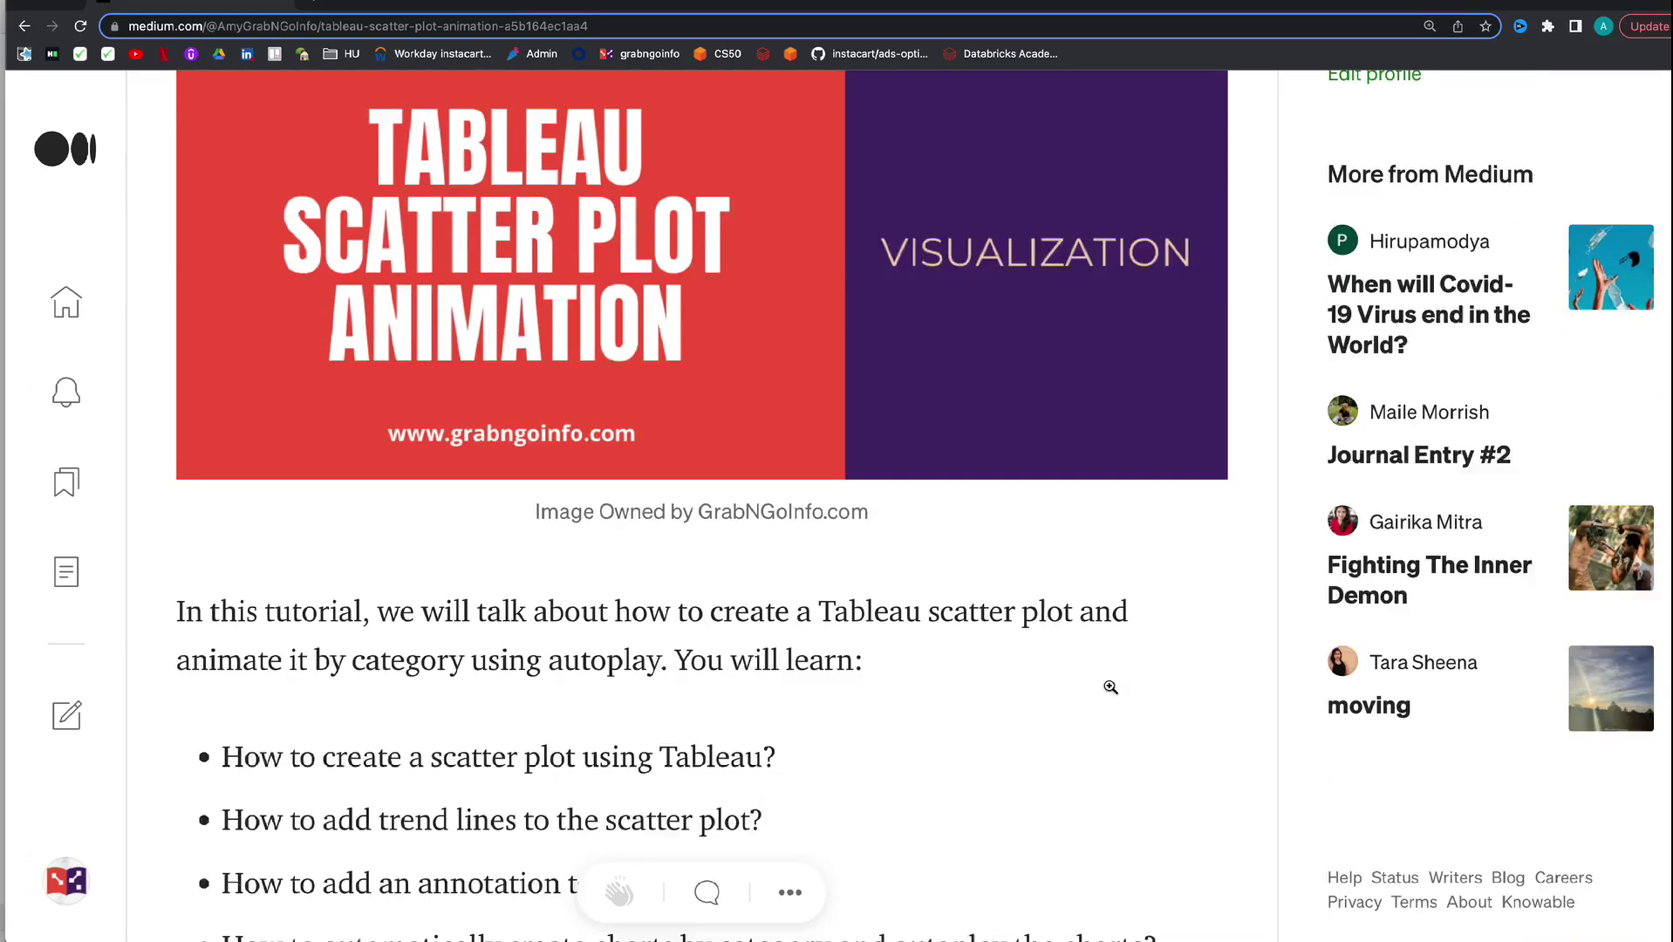
scroll(1110, 691, "down", 10)
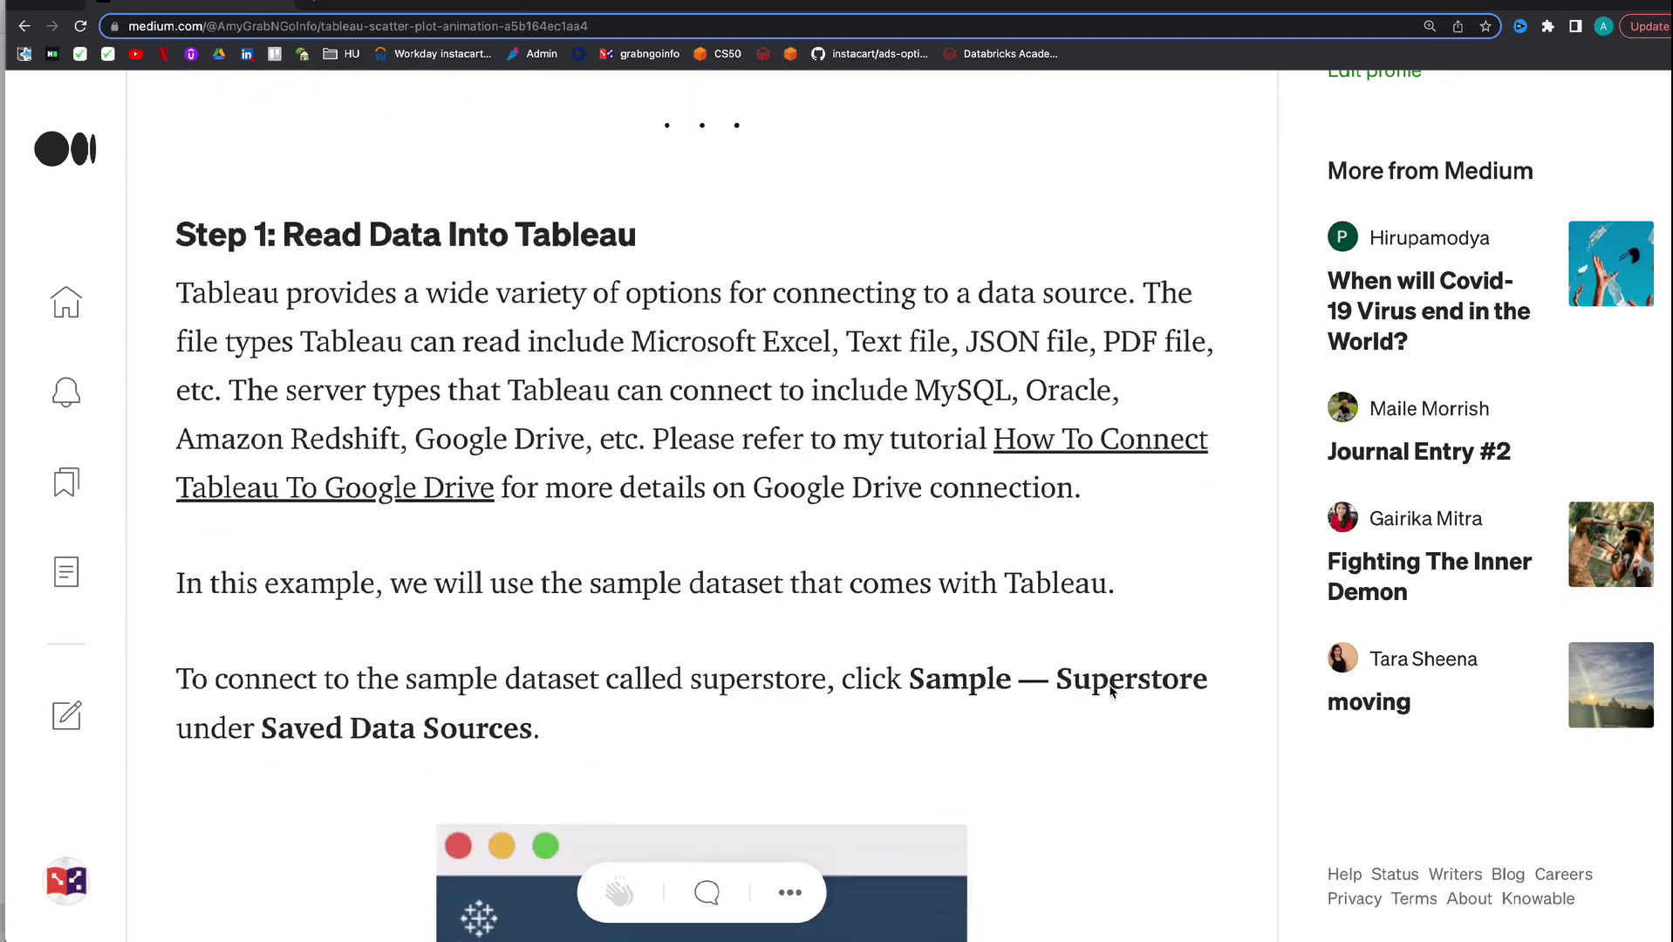
scroll(1110, 692, "down", 14)
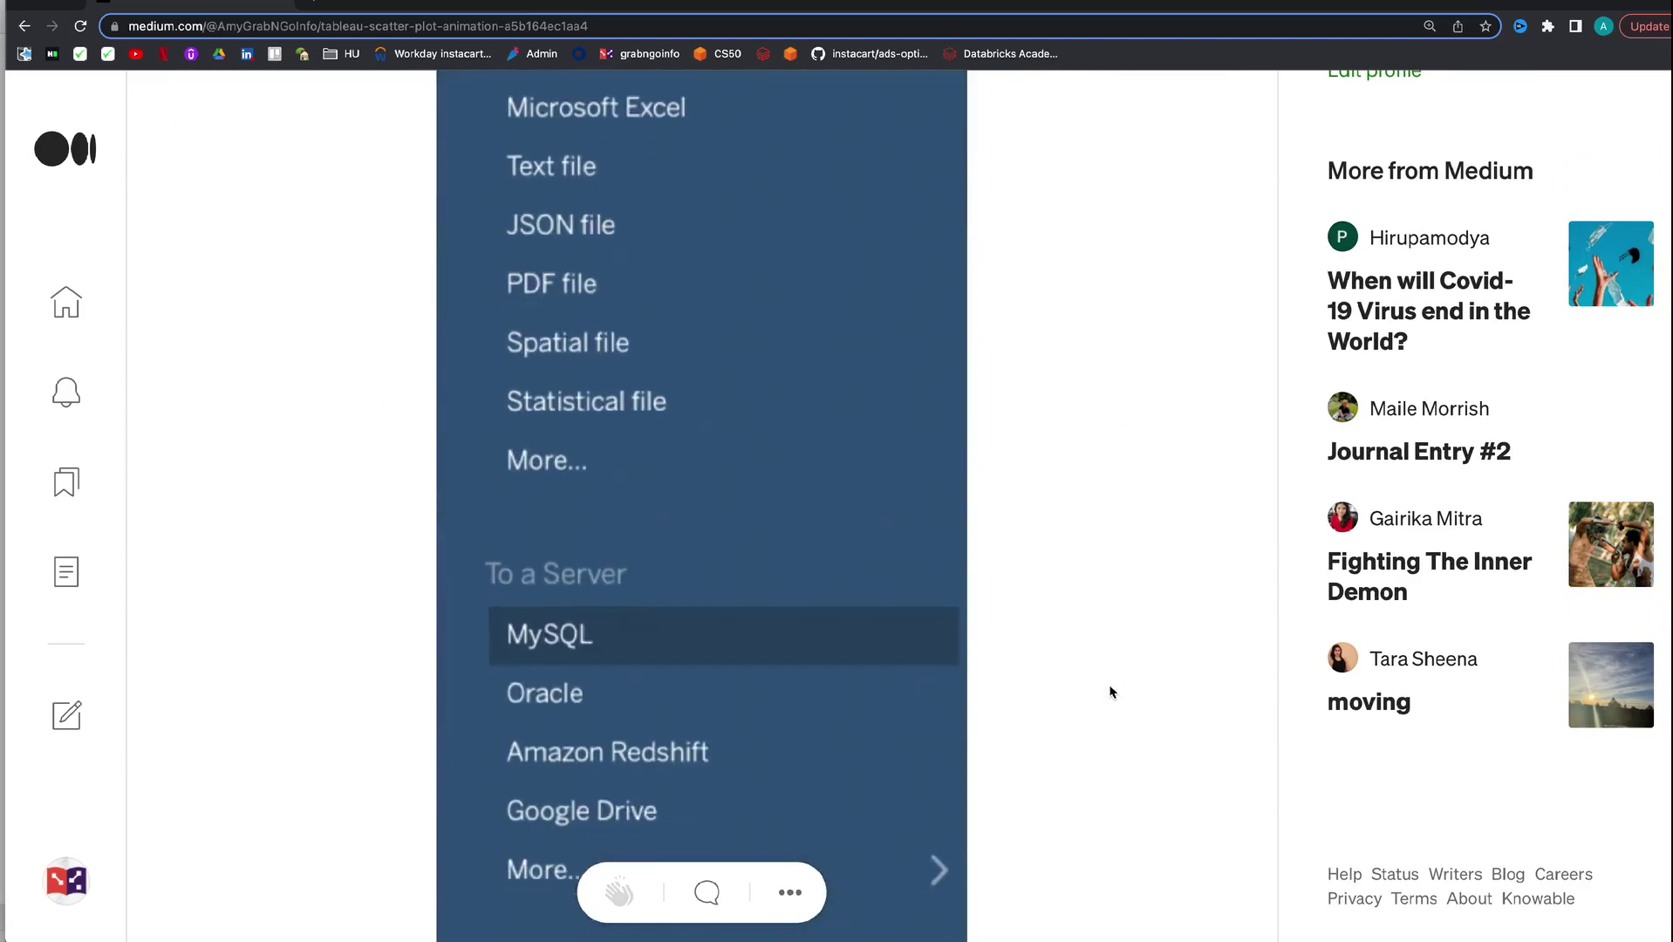
scroll(1110, 692, "down", 9)
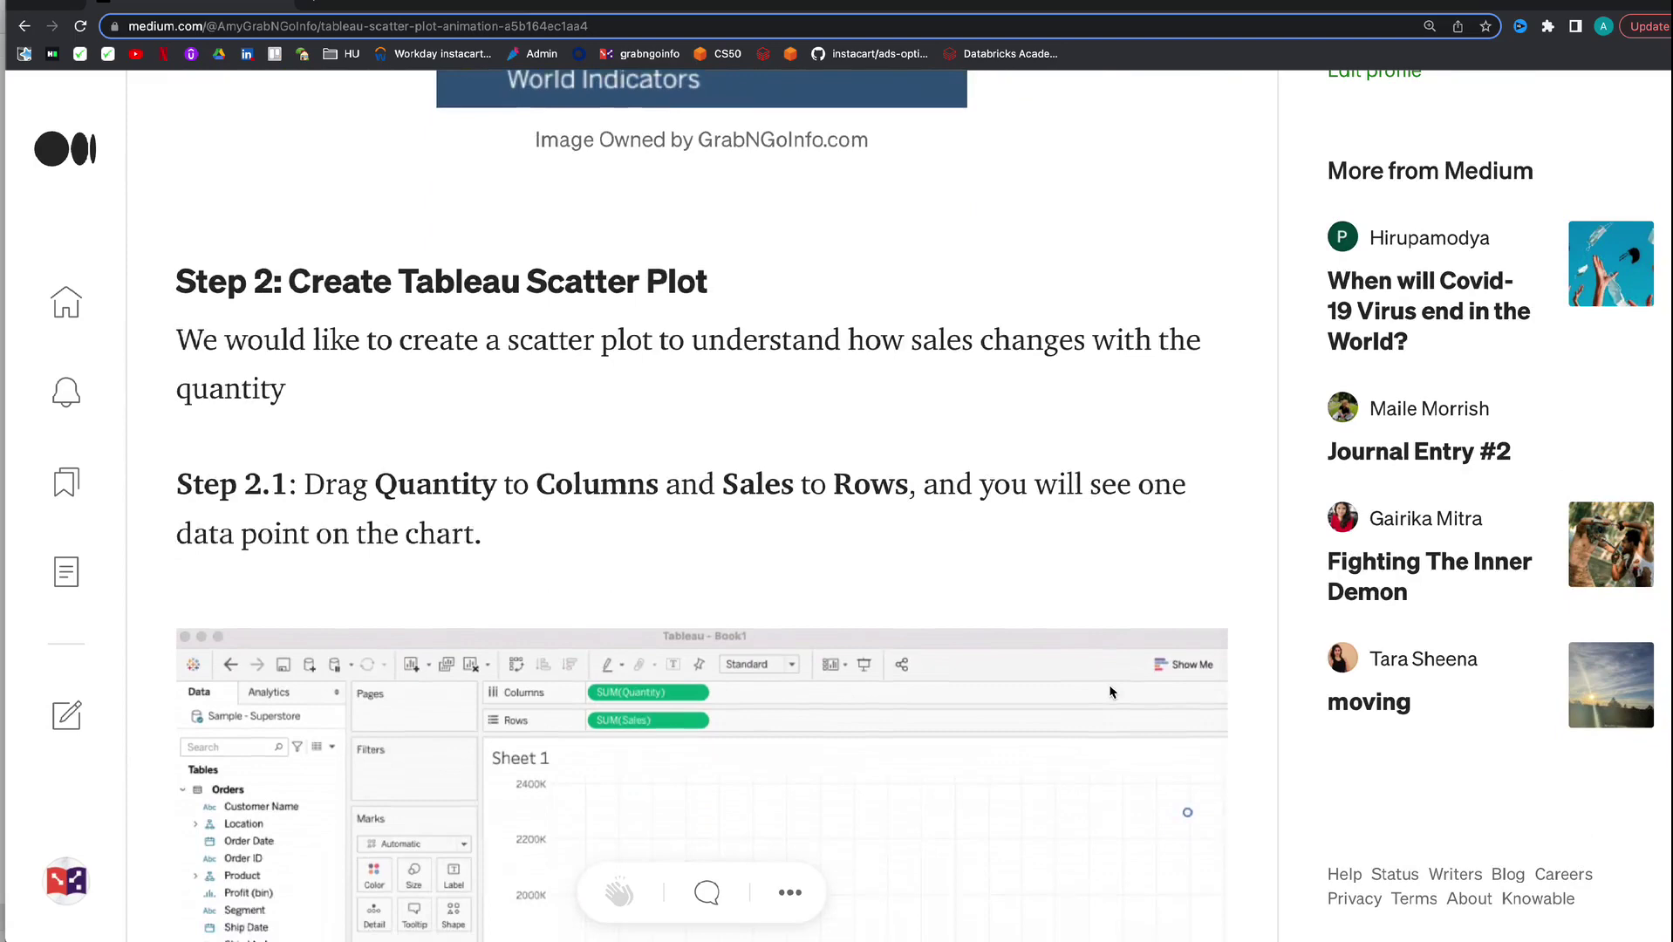
scroll(1109, 687, "down", 6)
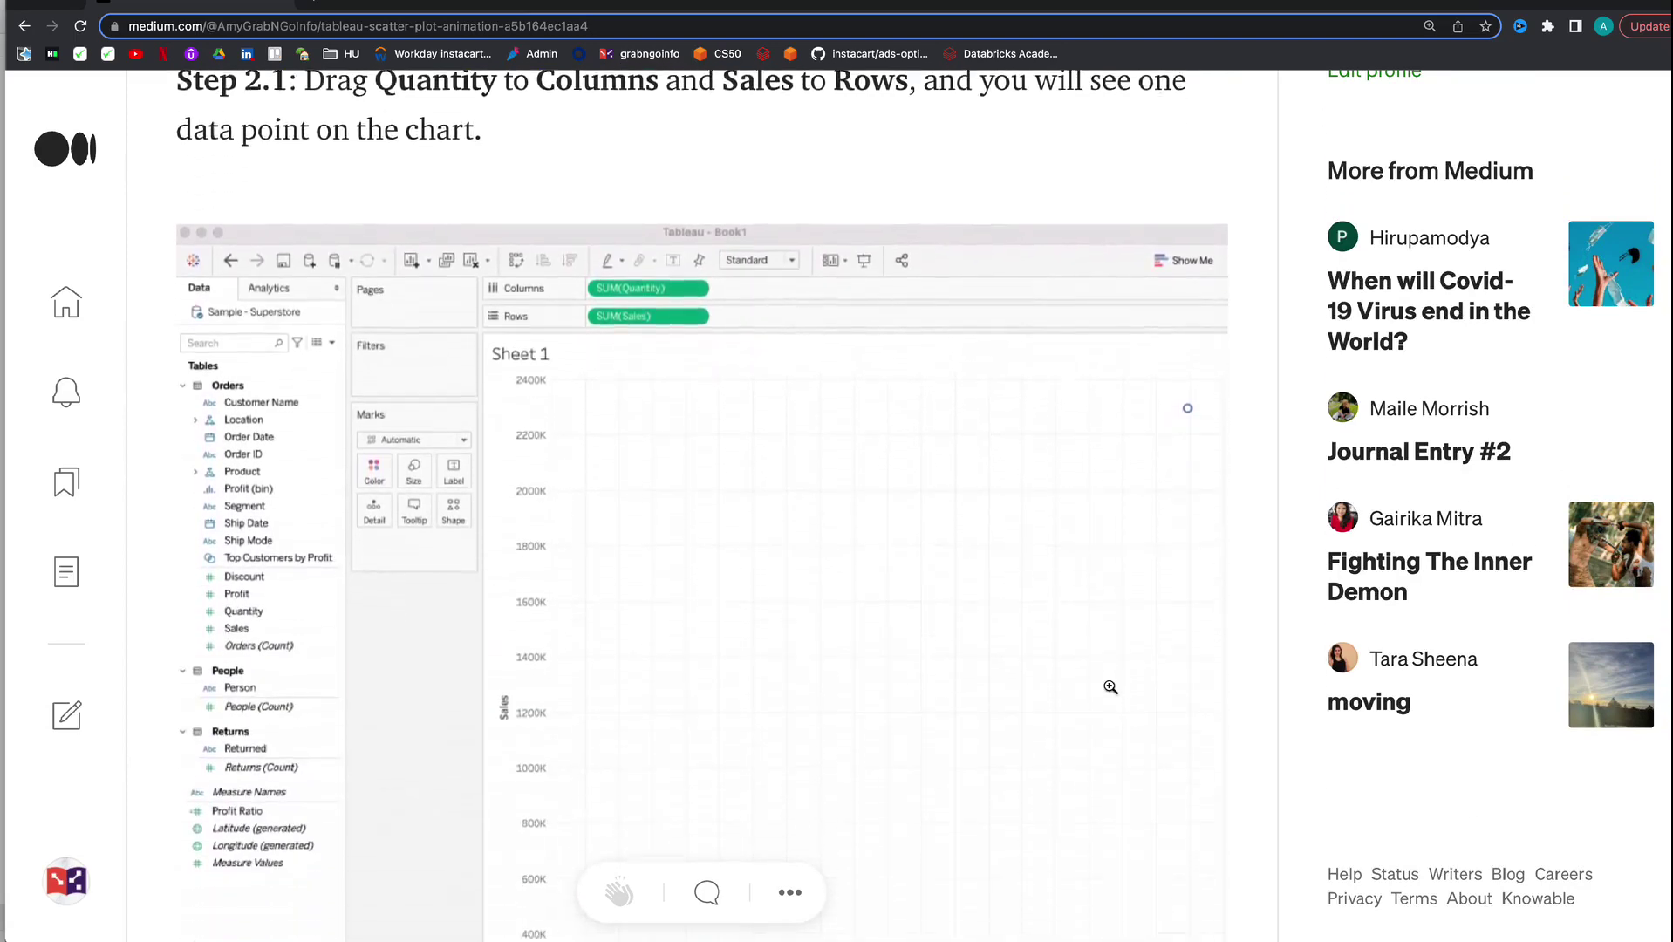
scroll(1109, 688, "down", 7)
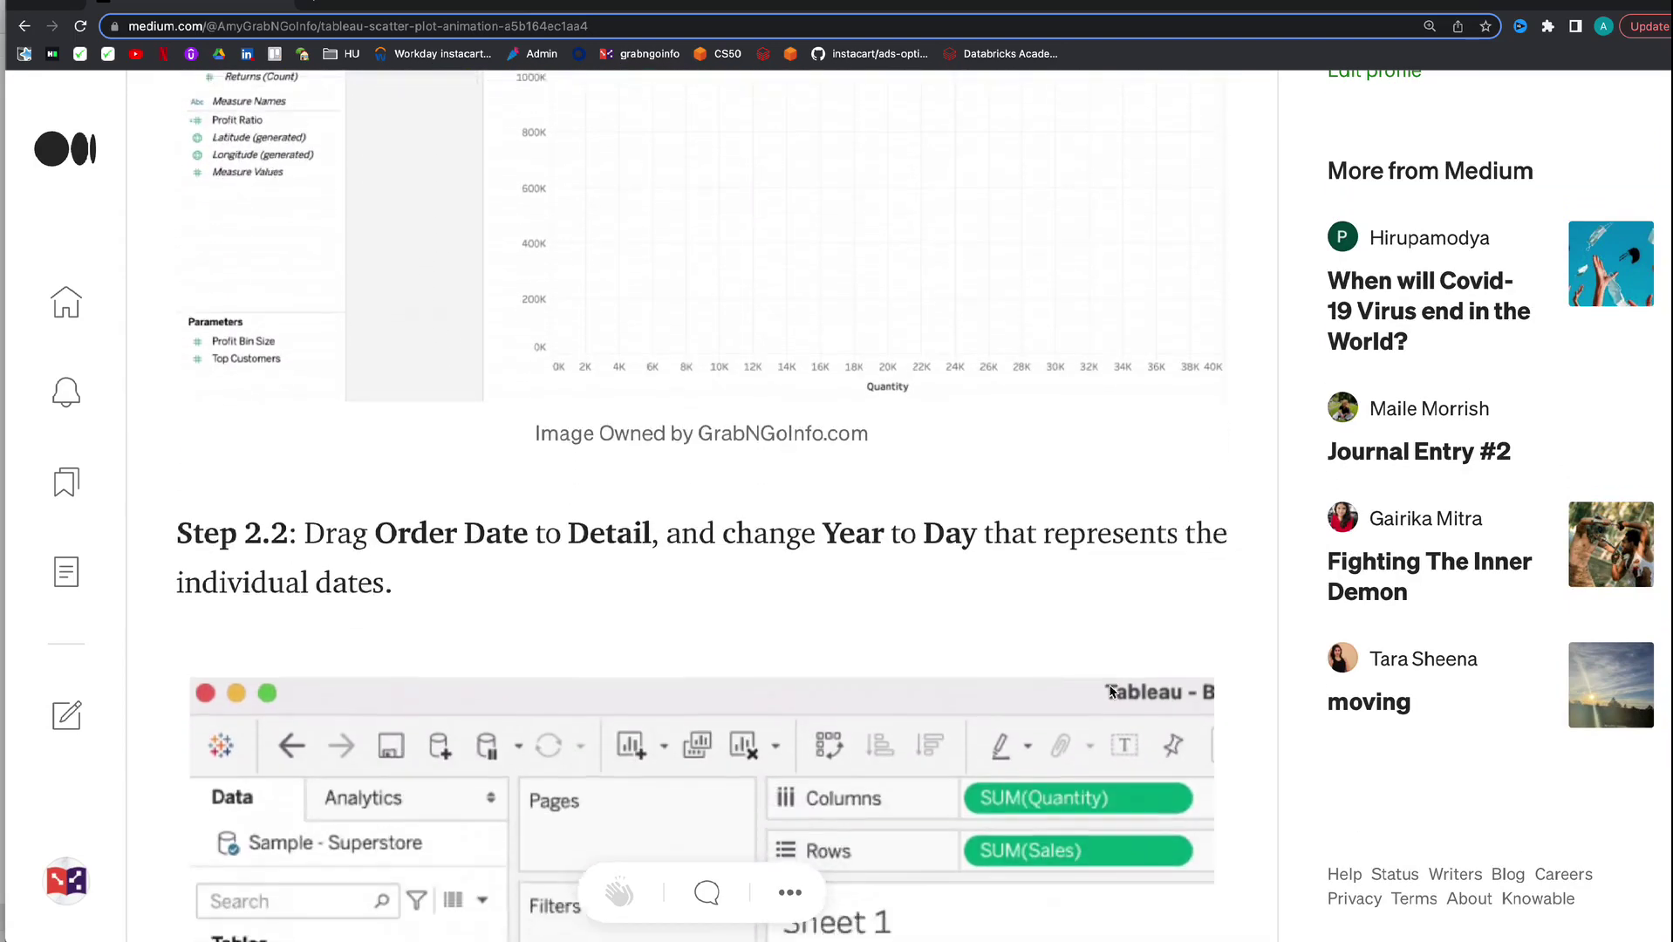
scroll(1109, 692, "down", 7)
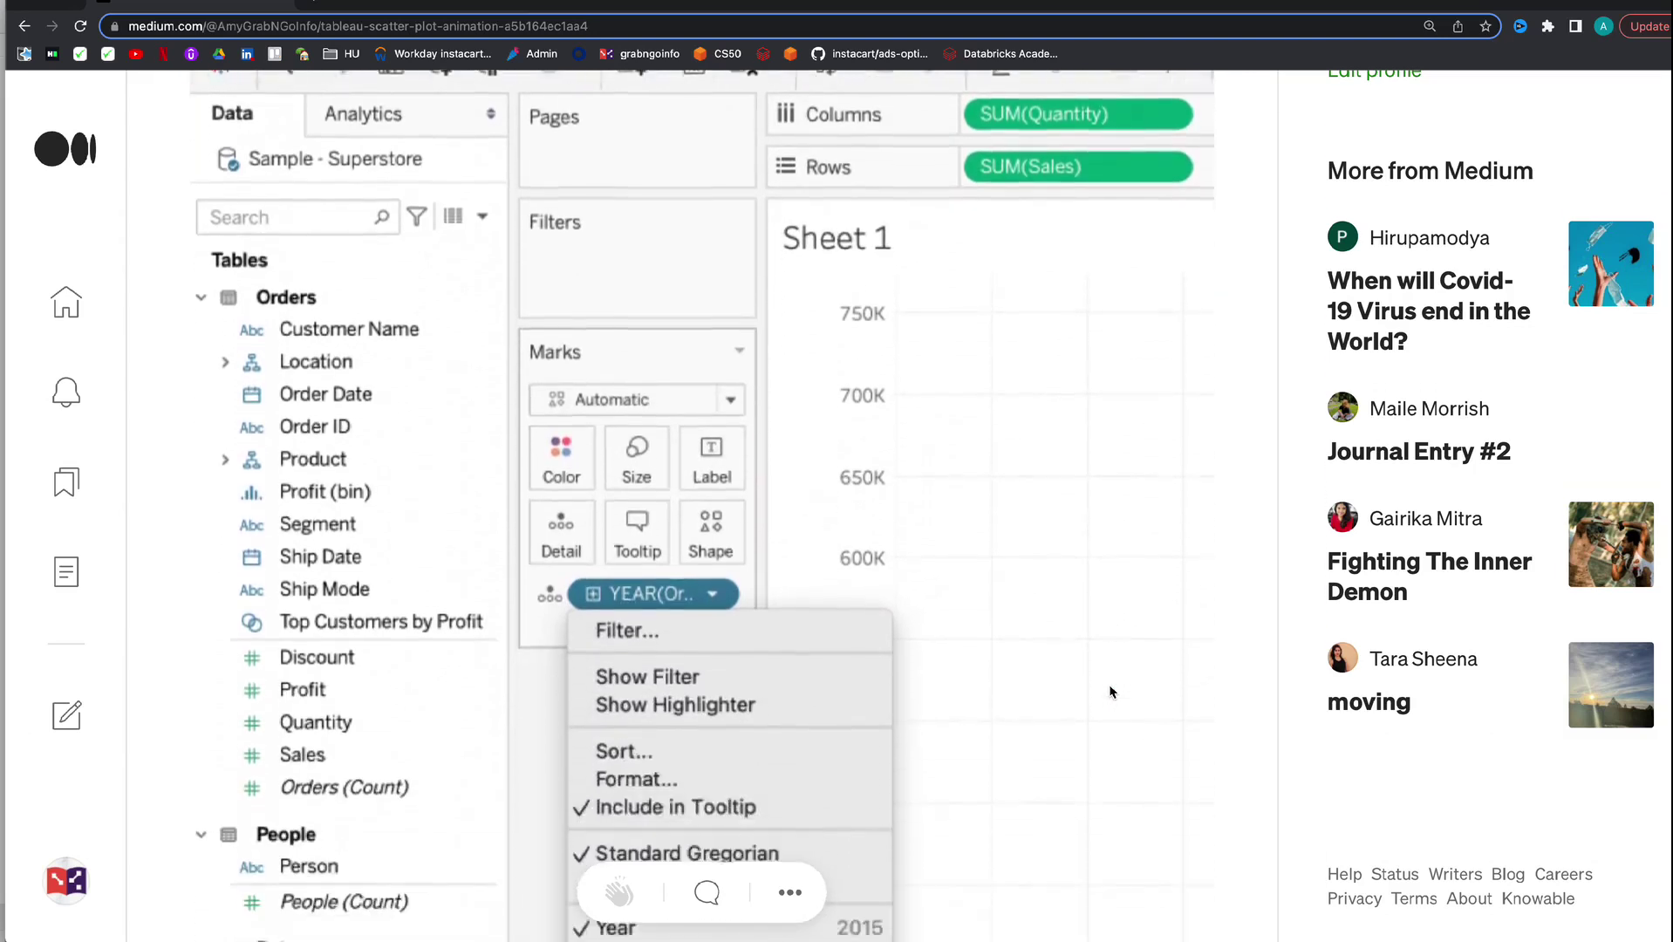
scroll(1110, 692, "down", 6)
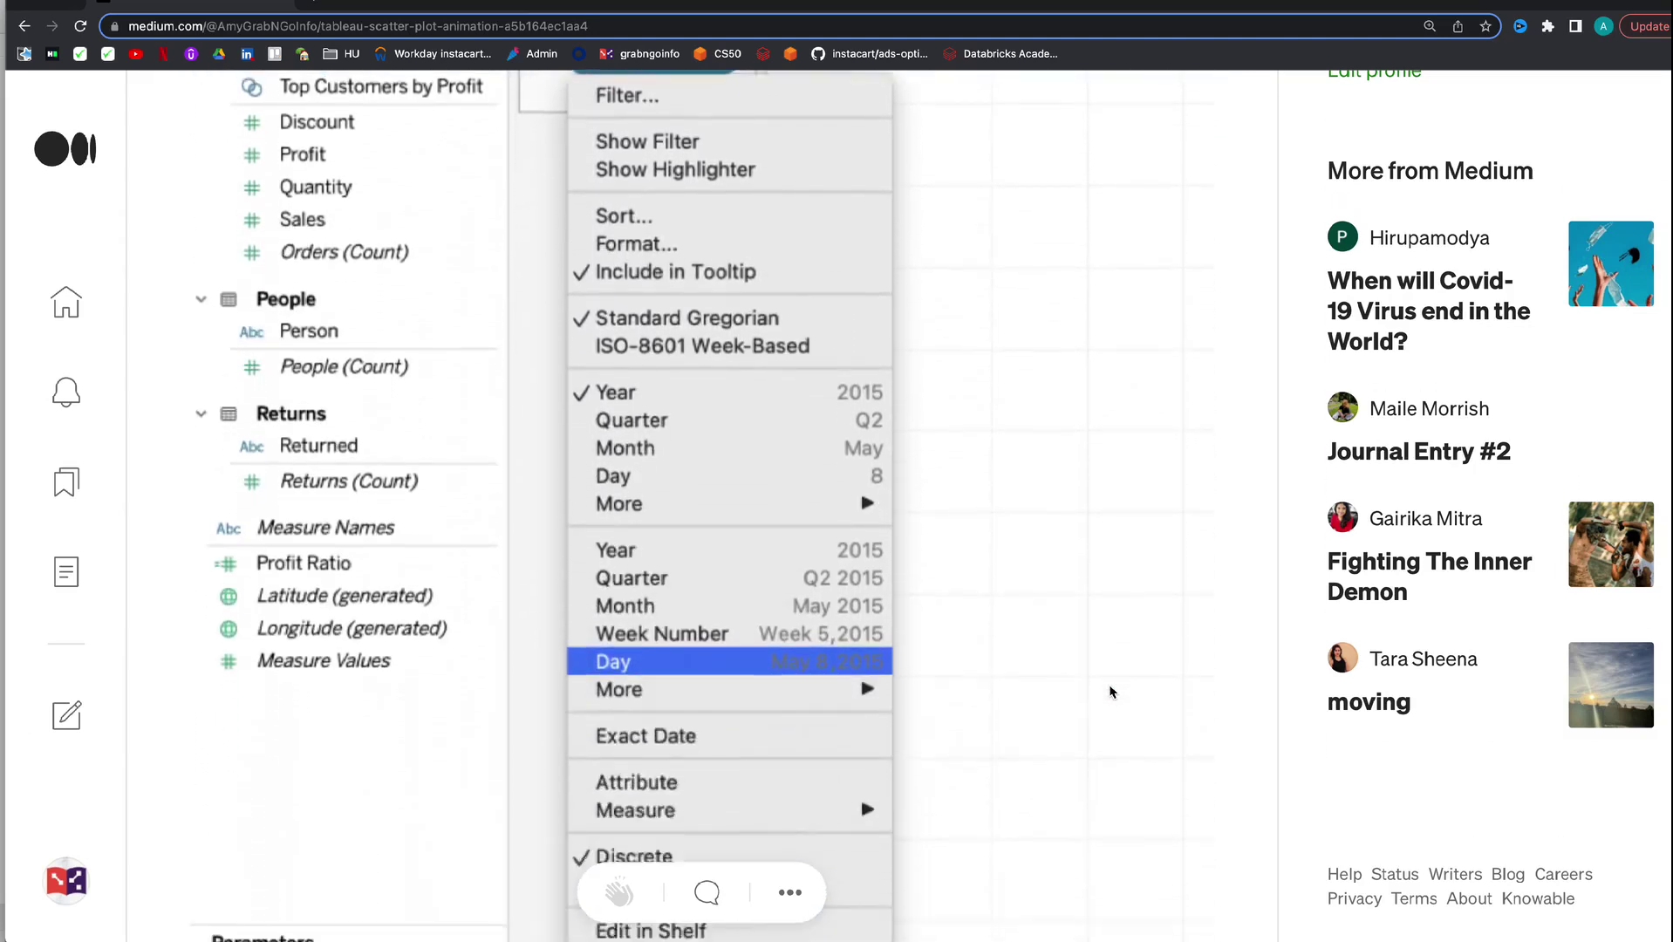
scroll(1111, 692, "down", 5)
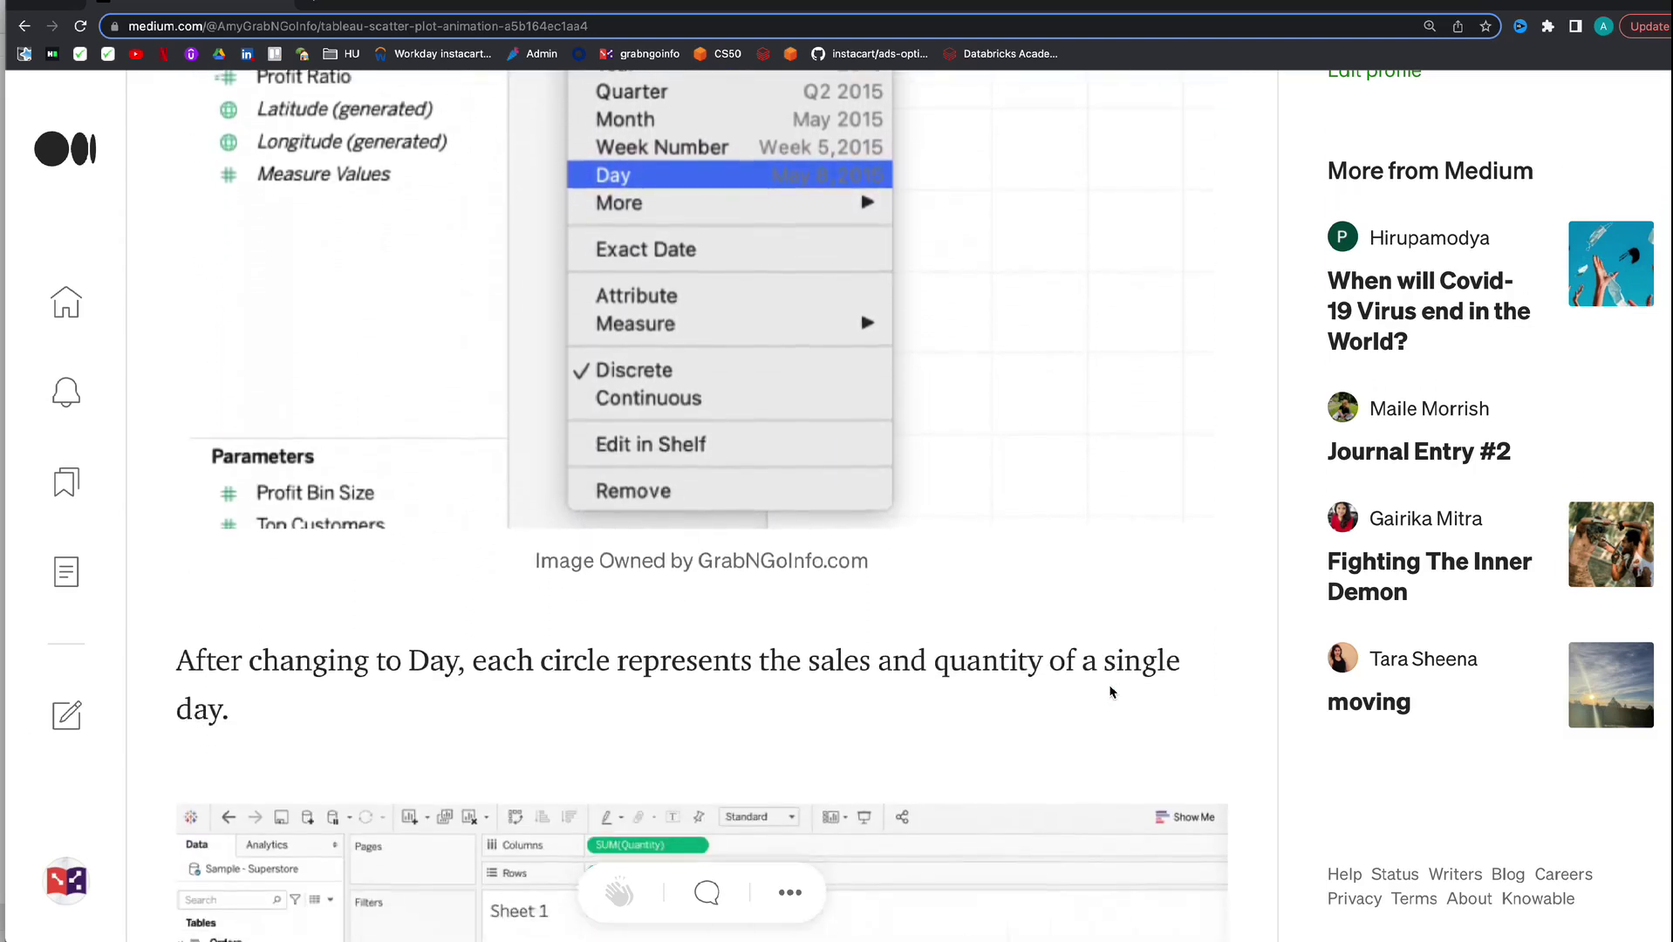